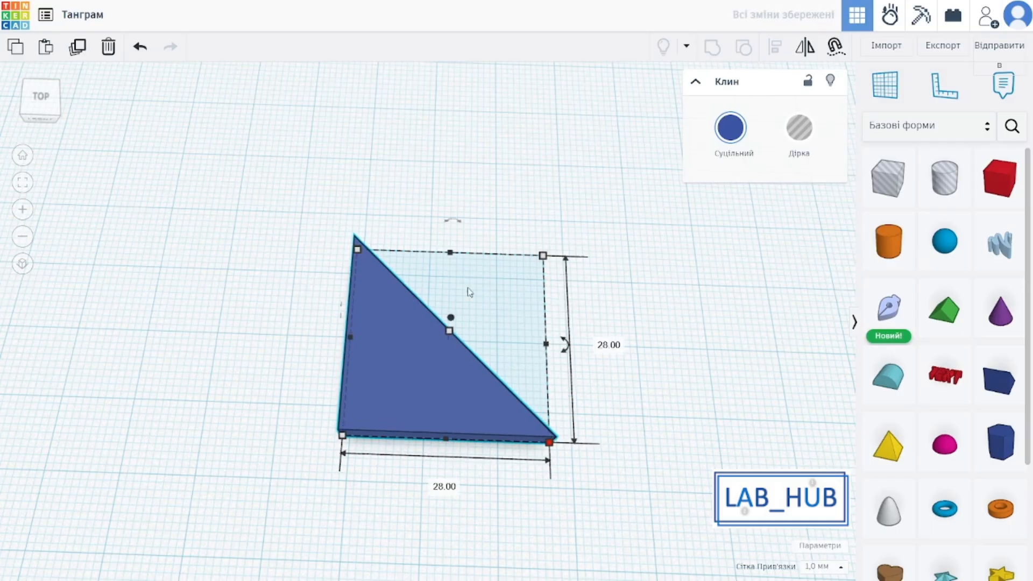
Duplicate the 28 mm blue triangular wedge and place the copy beside the original
mouse_move(564, 345)
left_mouse_down()
mouse_move(571, 281)
mouse_move(570, 342)
left_mouse_up()
left_click(658, 391)
right_click_drag(565, 433, 808, 379)
left_click(536, 365)
right_click_drag(536, 364, 447, 316)
left_click_drag(430, 359, 429, 378)
right_click_drag(429, 378, 480, 399)
left_click_drag(462, 372, 301, 290, "alt")
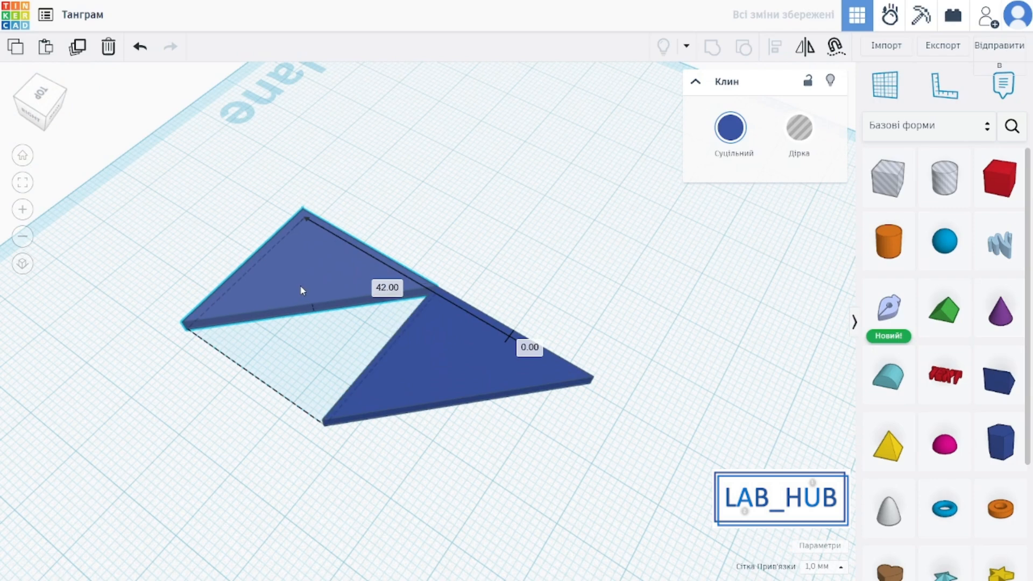
Rotate the copied wedge 90° so it shares a full edge with the original, and color it red
left_click_drag(240, 245, 242, 379)
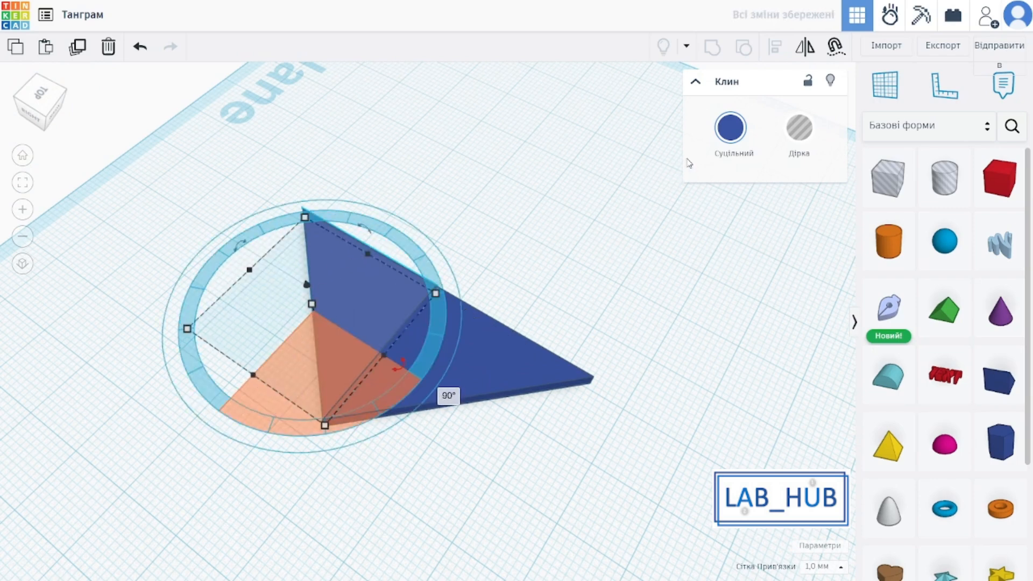
left_click(730, 129)
left_click(592, 262)
left_click(597, 408)
Add a box at the corner where the two triangles meet, flatten it to 1 mm, and resize it to 15 × 15 mm
right_click_drag(597, 408, 495, 290)
left_click_drag(985, 207, 465, 311)
scroll(466, 317, "up", 3)
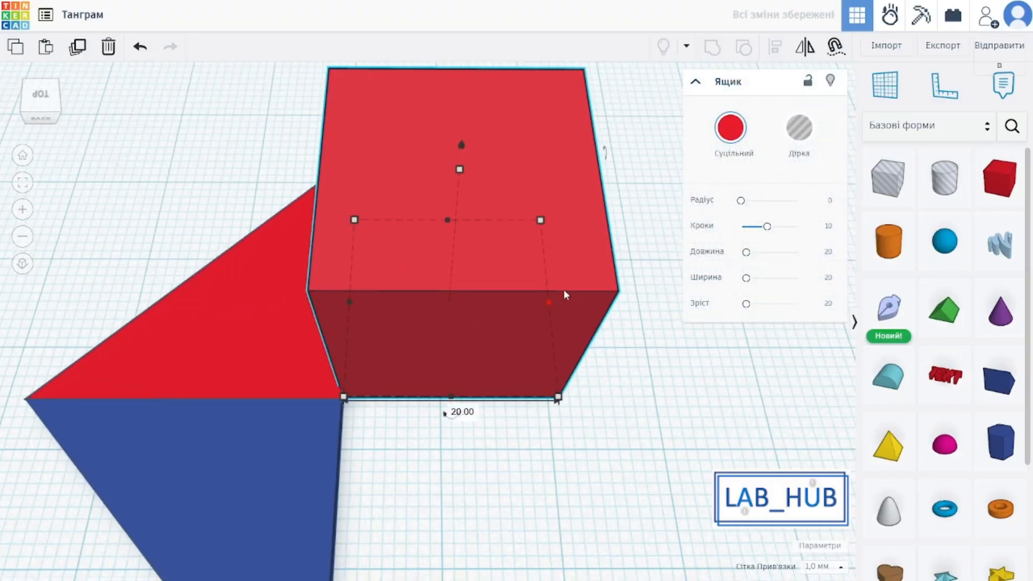
left_click_drag(459, 170, 452, 299)
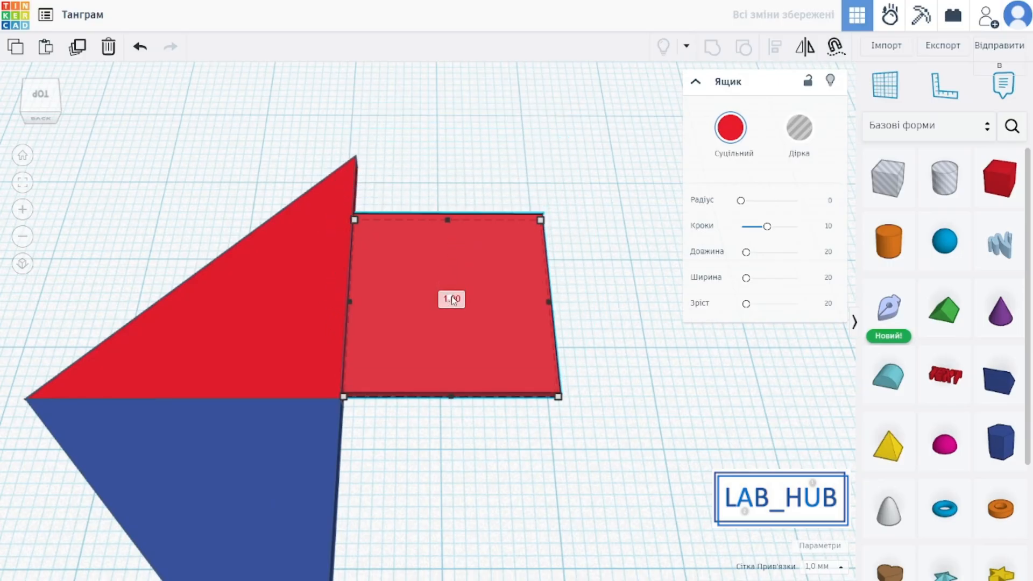
right_click_drag(452, 299, 615, 316)
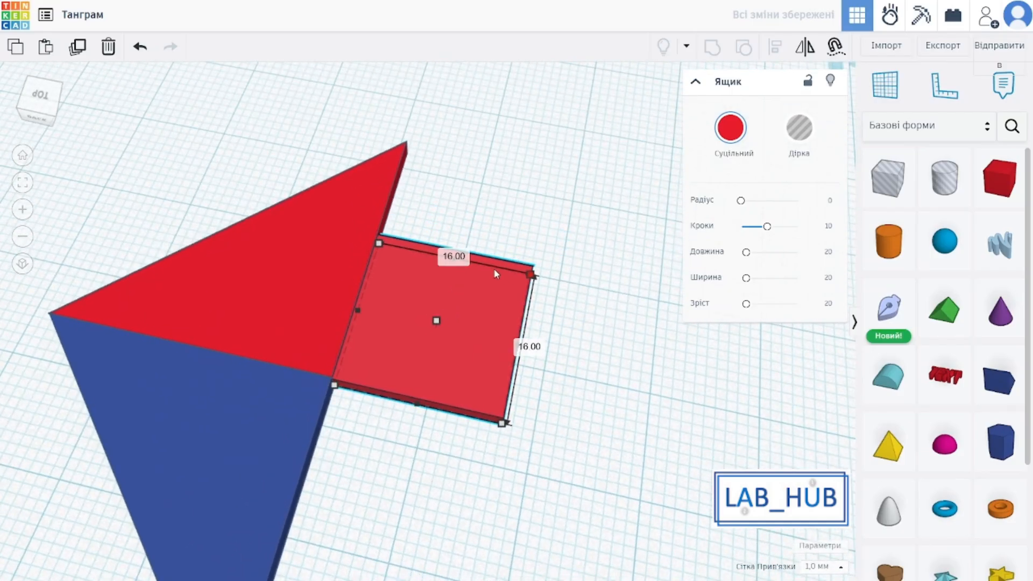
left_click_drag(483, 273, 470, 275, "shift")
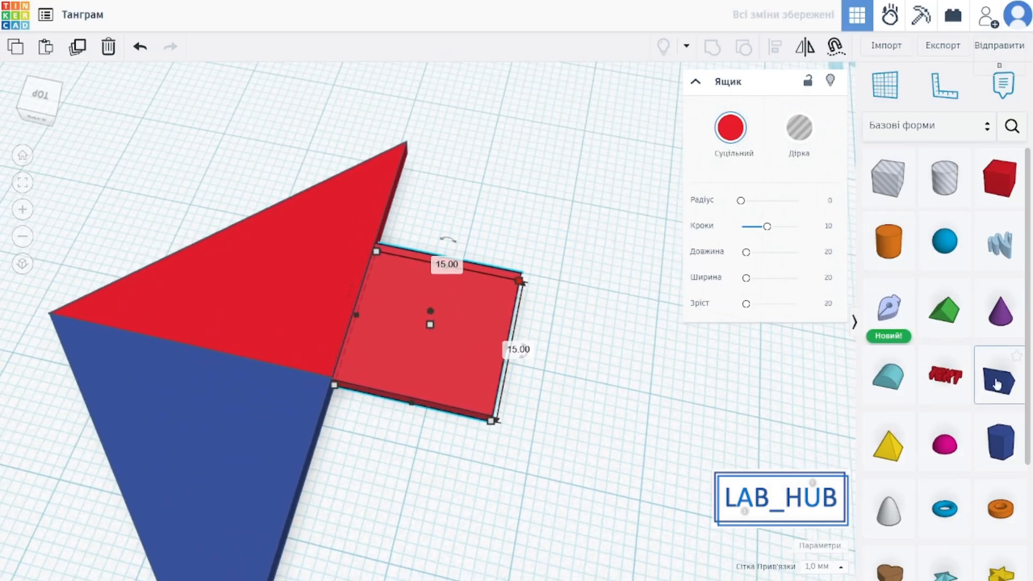
Add a wedge beyond the red square and rotate it so its upright rectangular face borders the square
left_click_drag(996, 382, 554, 204)
scroll(587, 182, "down", 2)
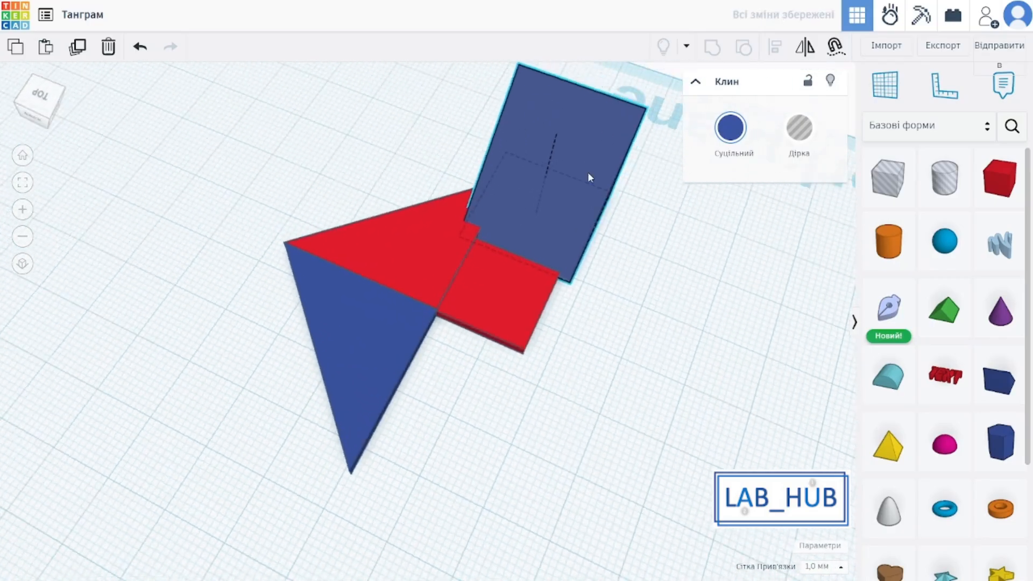
right_click_drag(588, 172, 571, 415)
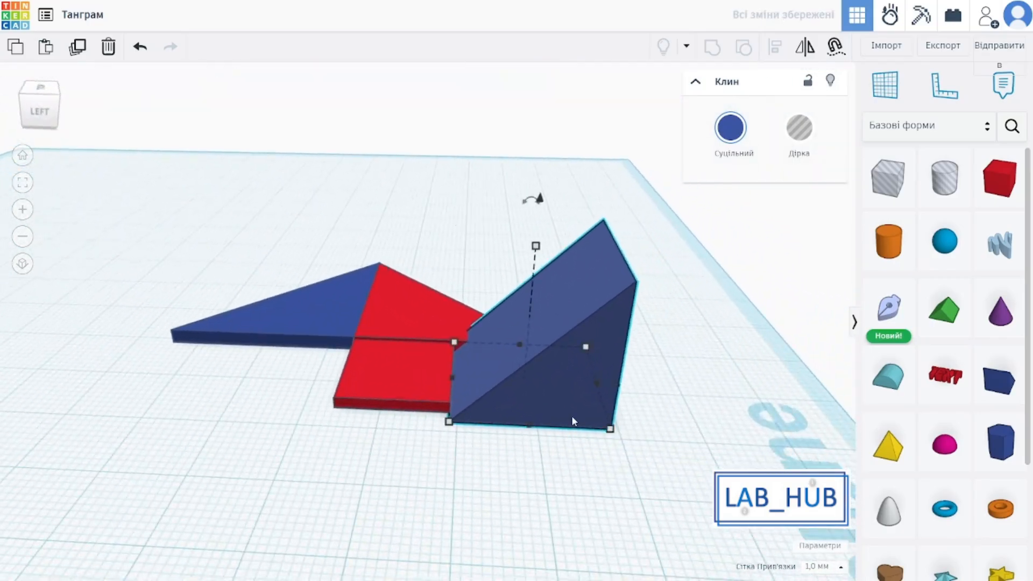
left_click_drag(536, 211, 694, 302)
right_click_drag(694, 302, 556, 245)
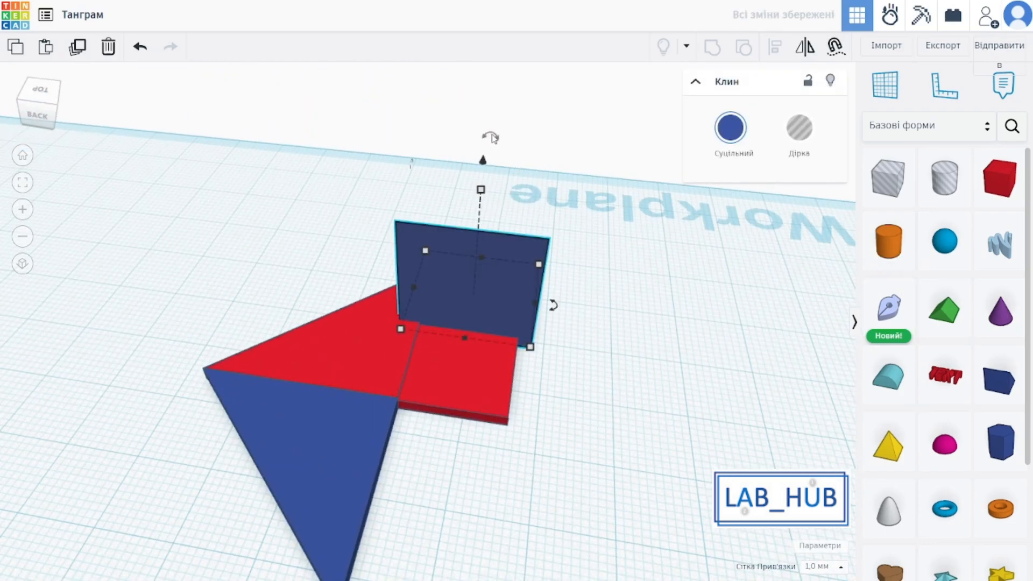
Turn the new wedge onto its triangular side and flatten it into a thin plate
right_click_drag(493, 140, 503, 127)
middle_click_drag(502, 127, 492, 197)
left_click_drag(484, 201, 483, 201)
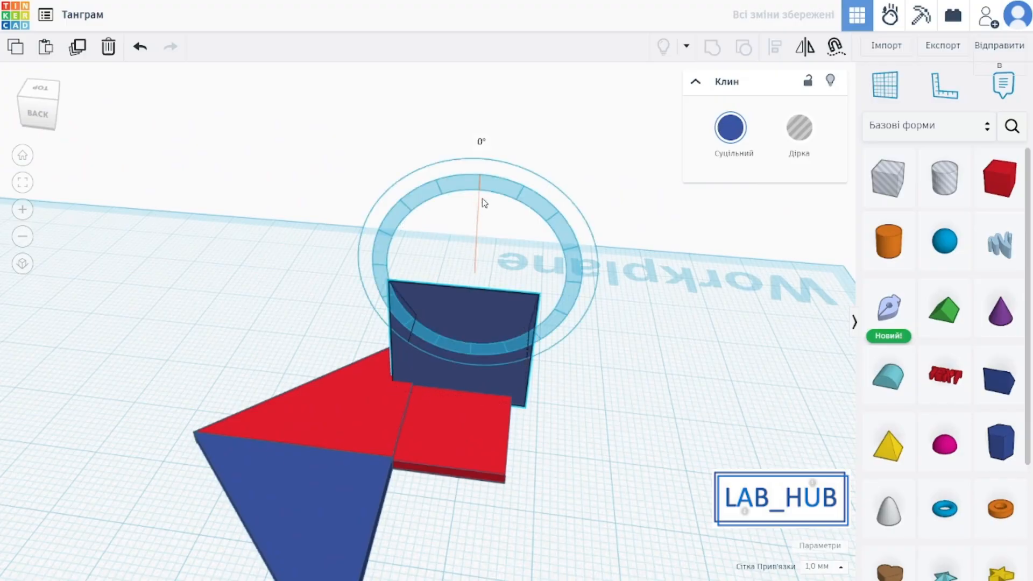
left_click_drag(547, 238, 574, 277)
left_click_drag(481, 259, 468, 348)
right_click_drag(584, 310, 581, 364)
scroll(580, 364, "up", 3)
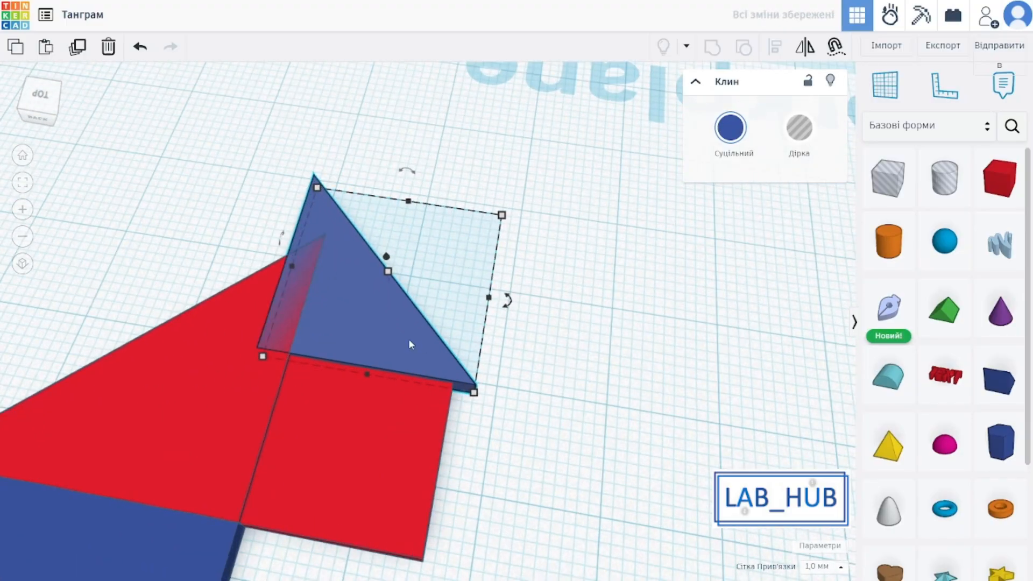
Resize the flat wedge to 13 × 13 mm and fit it between the red triangle and the square
left_click_drag(408, 338, 430, 350)
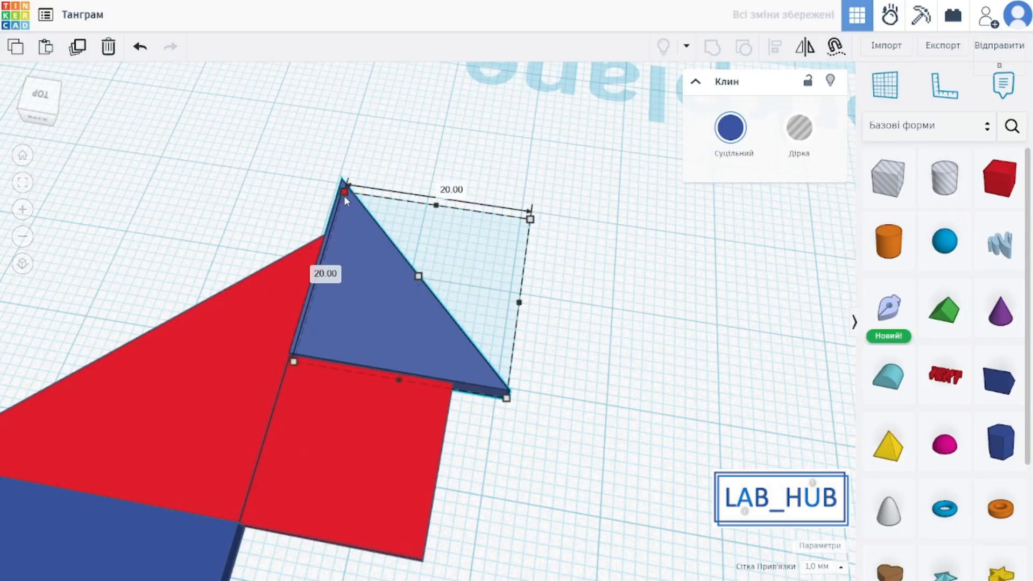
left_click_drag(345, 197, 342, 308, "shift")
left_click_drag(331, 238, 338, 247, "shift")
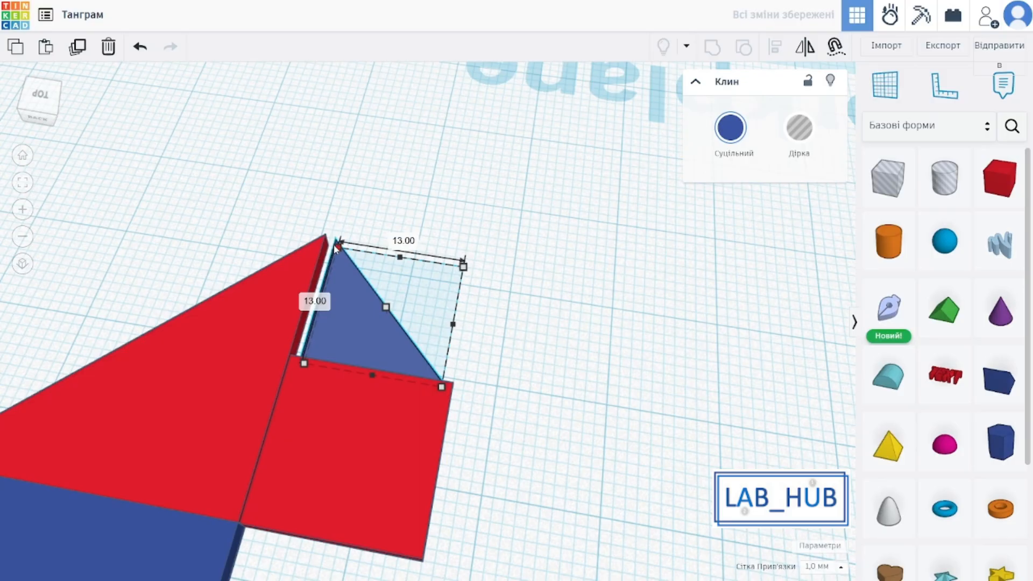
left_click_drag(339, 292, 329, 290)
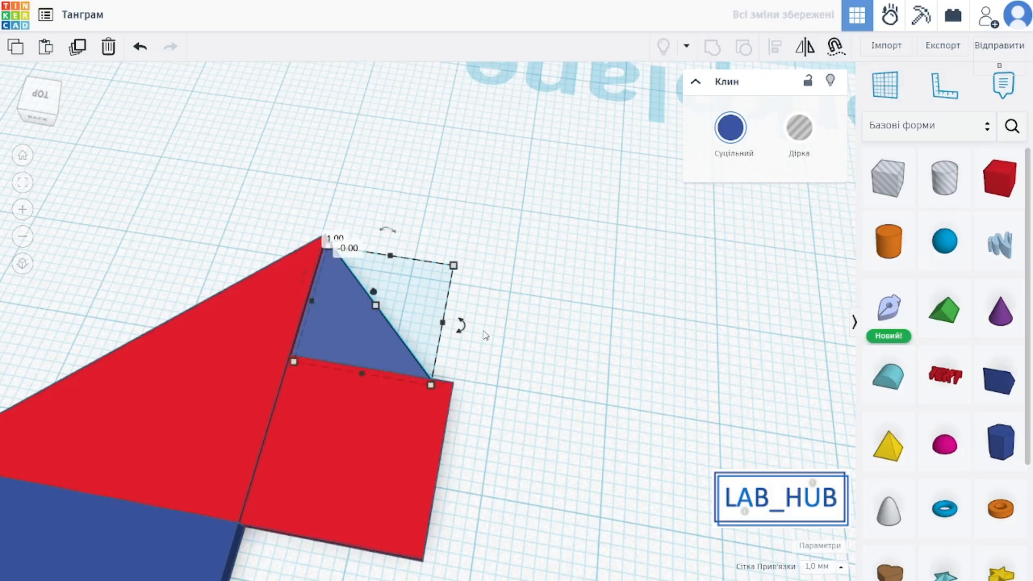
Resize the red square to 13 × 13 mm to match the small wedge's side
scroll(483, 336, "up", 3)
right_click_drag(479, 330, 611, 347)
left_click(611, 407)
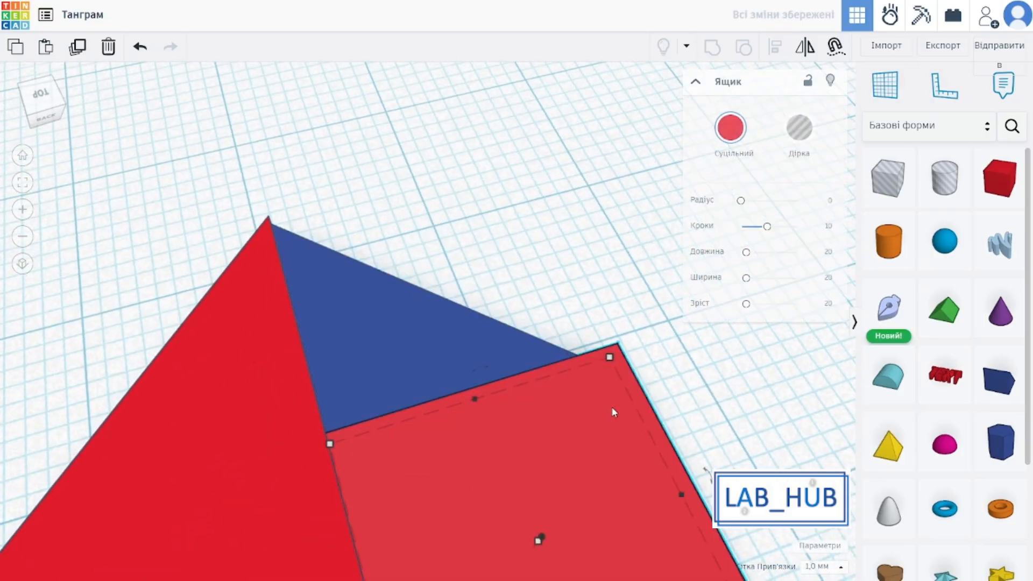
scroll(613, 406, "down", 3)
middle_click_drag(664, 415, 572, 372)
middle_click_drag(664, 437, 594, 388)
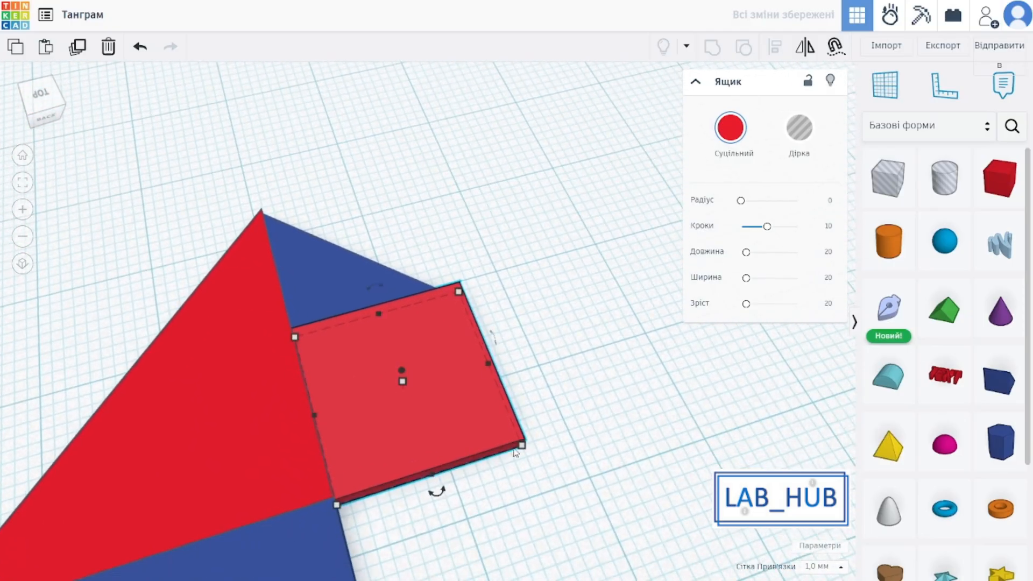
left_click_drag(520, 449, 502, 446)
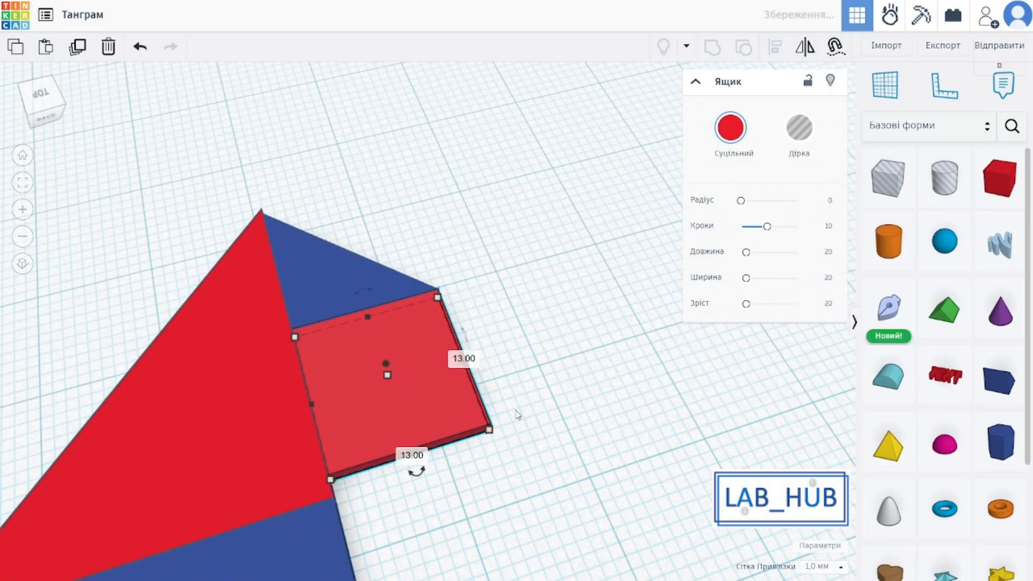
Raise the small blue wedge and the red square slightly to match the thickness of the large triangles
right_click_drag(516, 410, 388, 277)
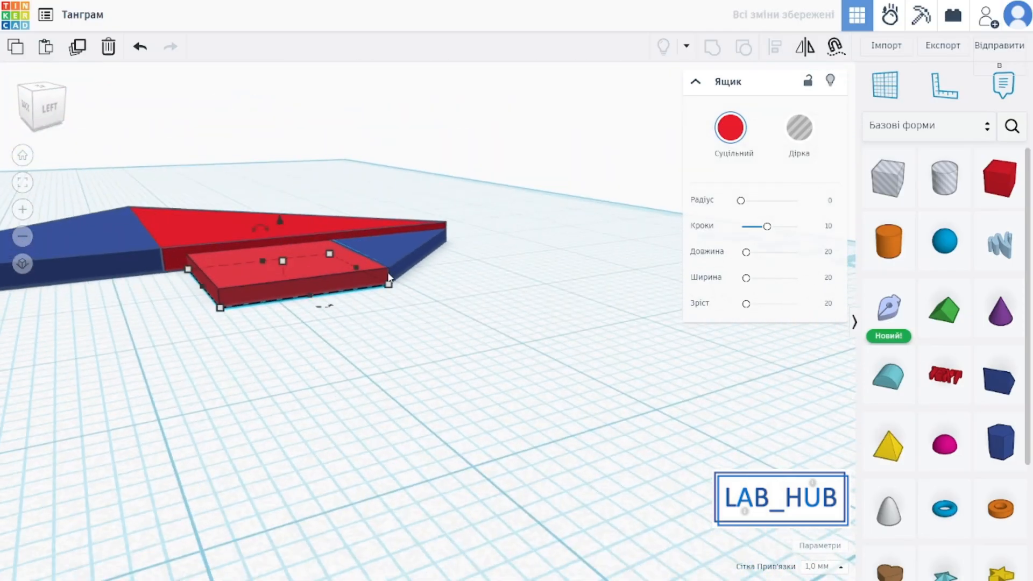
left_click(407, 243)
left_click_drag(419, 241, 420, 232)
left_click(291, 268)
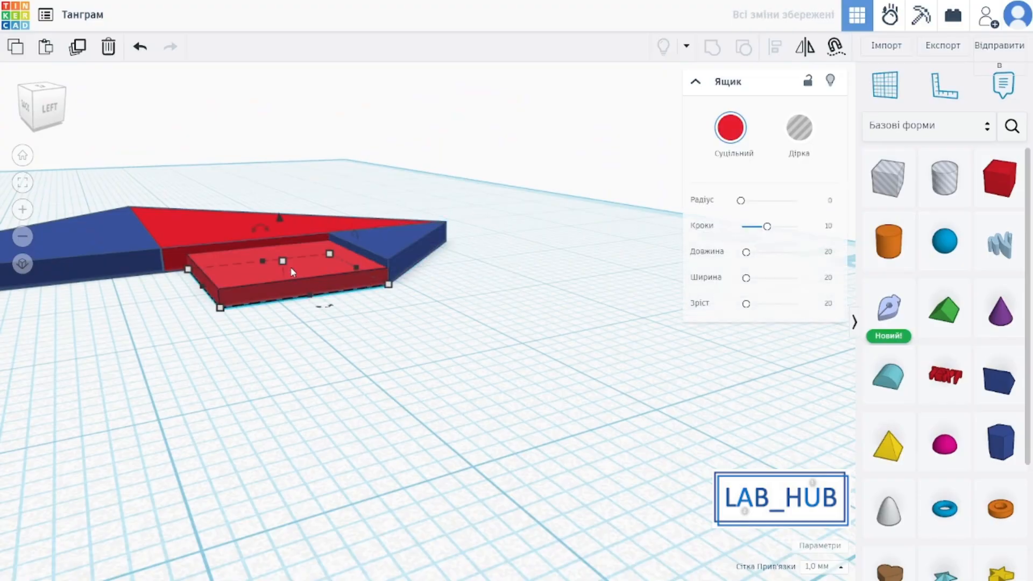
left_click(549, 340)
right_click_drag(550, 340, 683, 425)
scroll(564, 417, "up", 3)
right_click_drag(365, 359, 468, 392)
scroll(555, 429, "down", 3)
middle_click_drag(555, 428, 450, 306)
scroll(423, 373, "up", 1)
right_click_drag(422, 373, 400, 349)
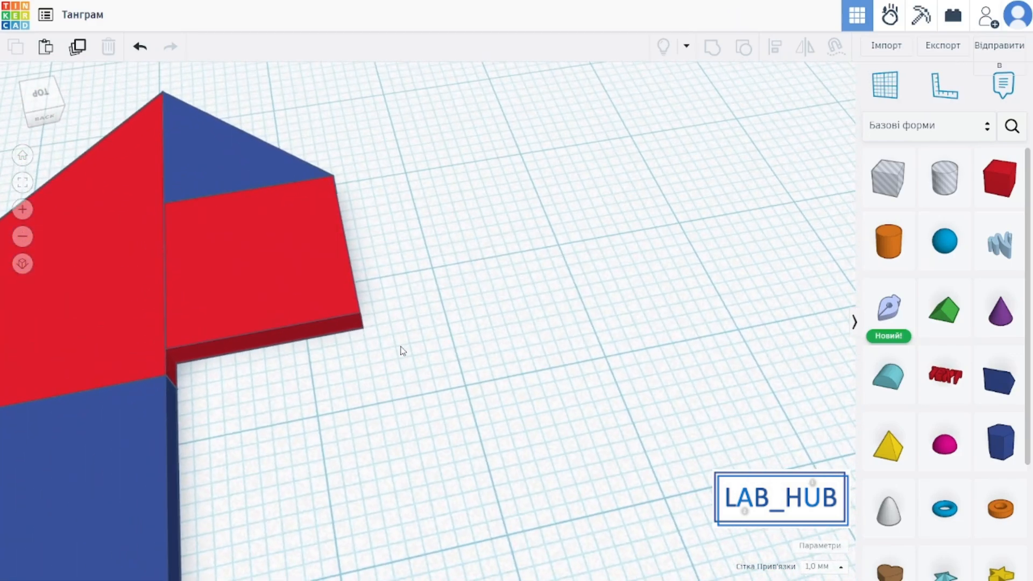
Fit the red square and the small wedge together along the red triangle's edge, closing the gap between them
left_click(290, 290)
right_click_drag(289, 304, 393, 318)
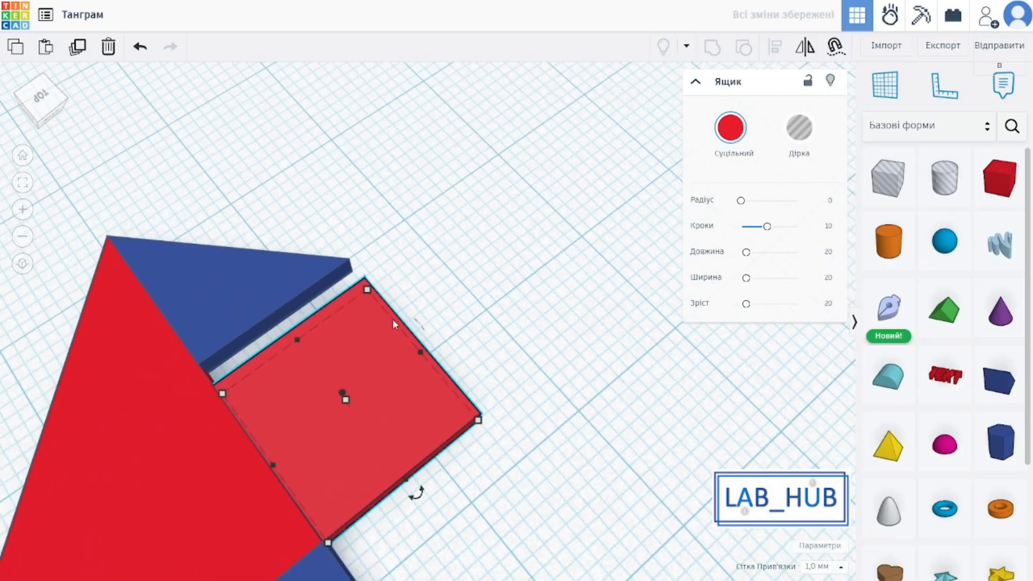
left_click_drag(367, 289, 369, 280)
left_click(325, 276)
right_click_drag(334, 276, 388, 322)
left_click(519, 299)
right_click_drag(520, 299, 517, 395)
middle_click_drag(499, 407, 520, 363)
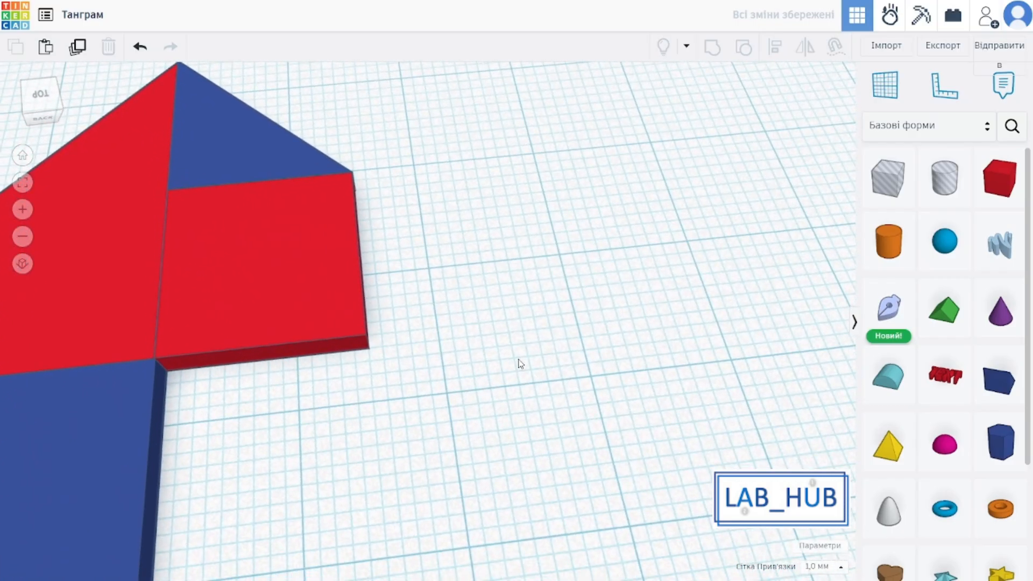
scroll(513, 362, "down", 5)
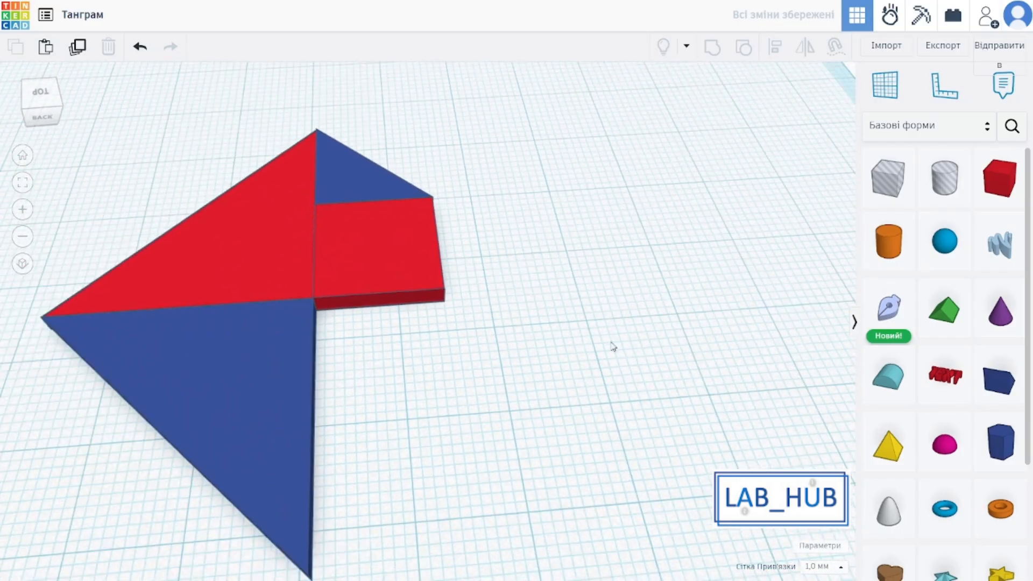
Color the square yellow and the small wedge orange
left_click(387, 233)
left_click(730, 129)
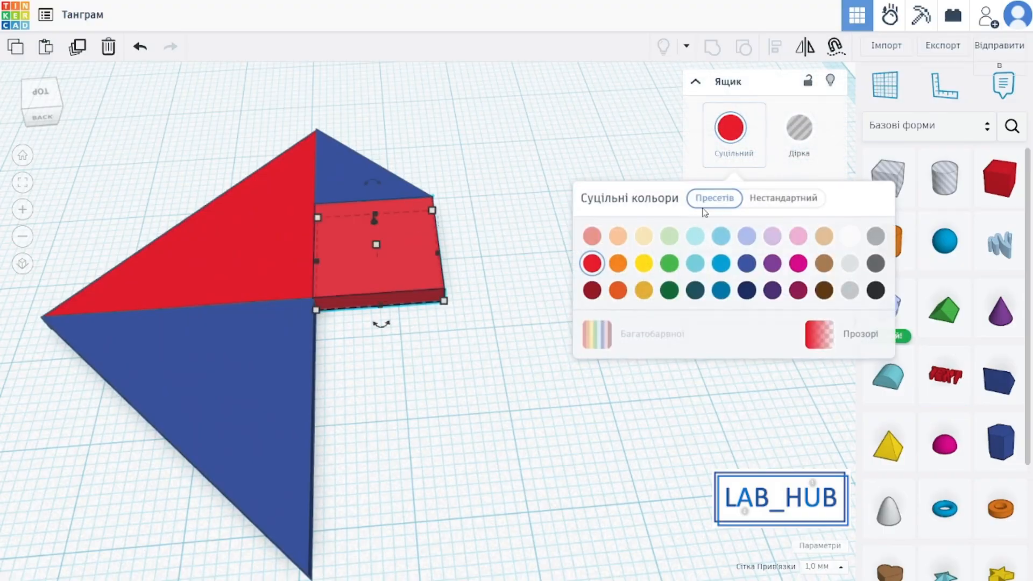
left_click(643, 263)
left_click(357, 174)
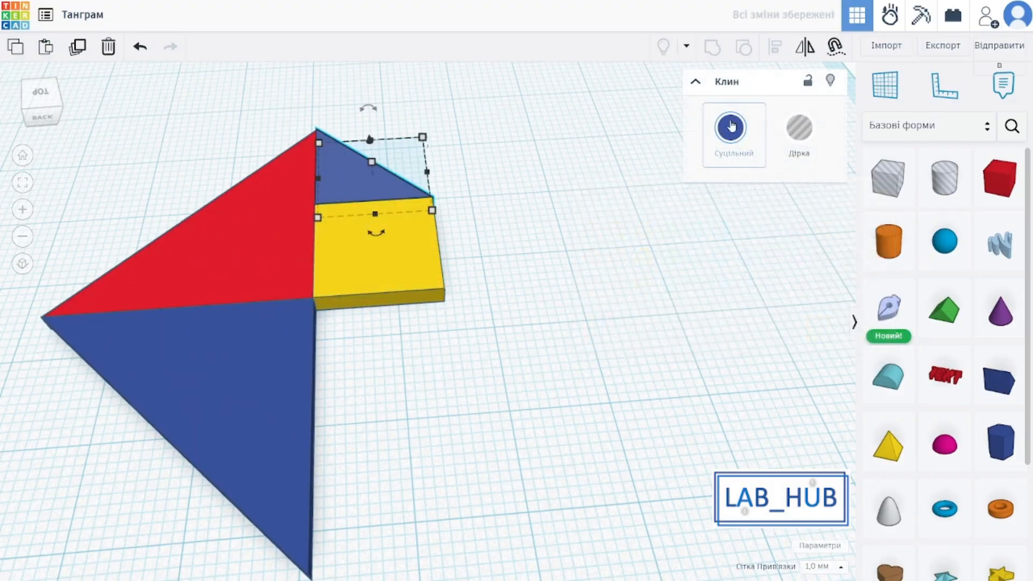
left_click(730, 127)
left_click(459, 382)
scroll(459, 382, "up", 1)
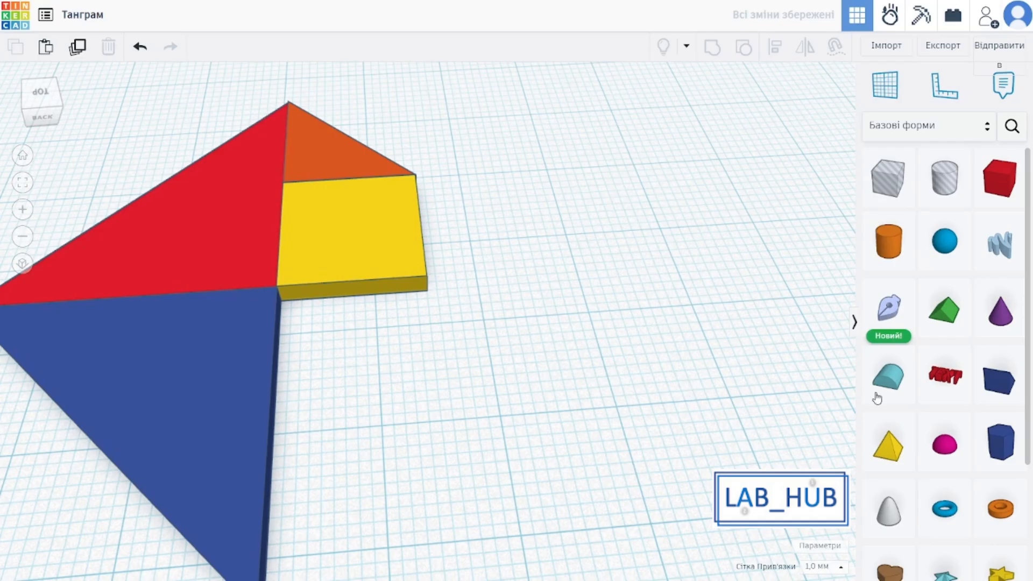
Add another wedge, stand it on its triangular side, and move it against the yellow square and the large blue triangle
scroll(876, 396, "down", 1)
left_click_drag(996, 322, 513, 332)
scroll(513, 333, "down", 3)
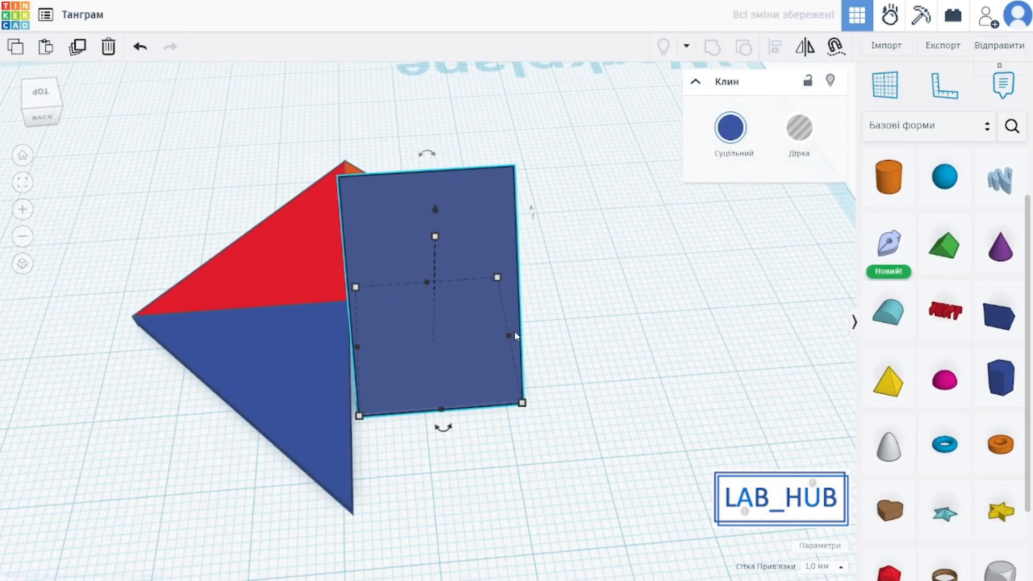
right_click_drag(514, 332, 694, 279)
left_click_drag(348, 181, 449, 226)
right_click_drag(530, 264, 579, 275)
left_click_drag(349, 323, 378, 347)
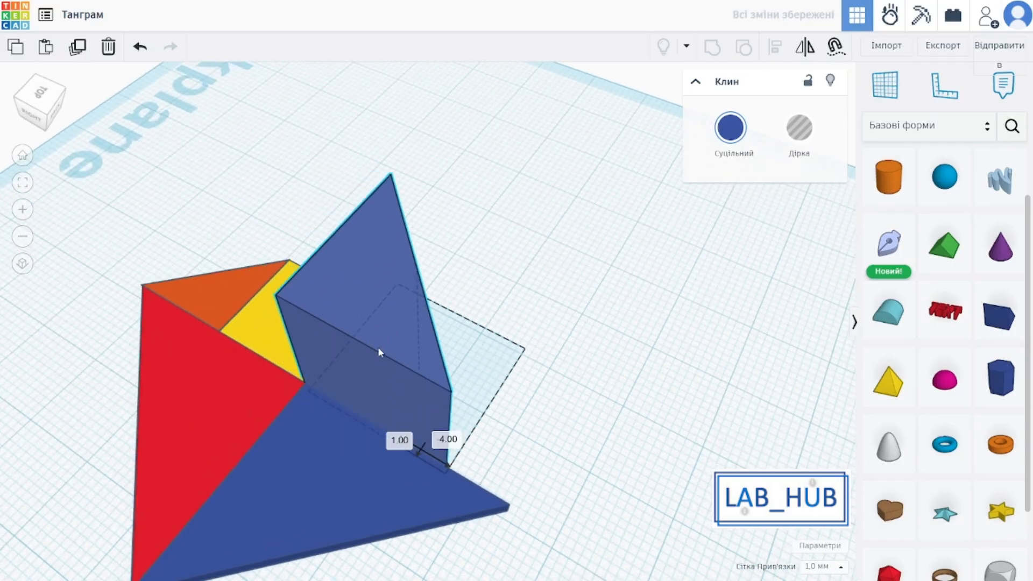
Undo the new wedge's trial resize and flatten the wedge into a thin plate
left_click_drag(397, 284, 389, 335)
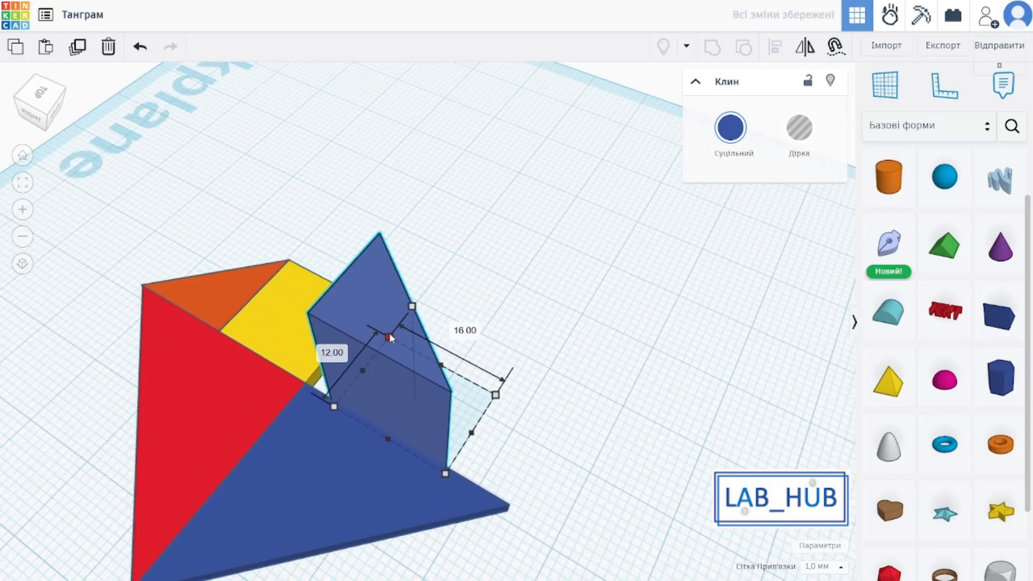
key("ctrl+z")
right_click_drag(505, 347, 413, 251)
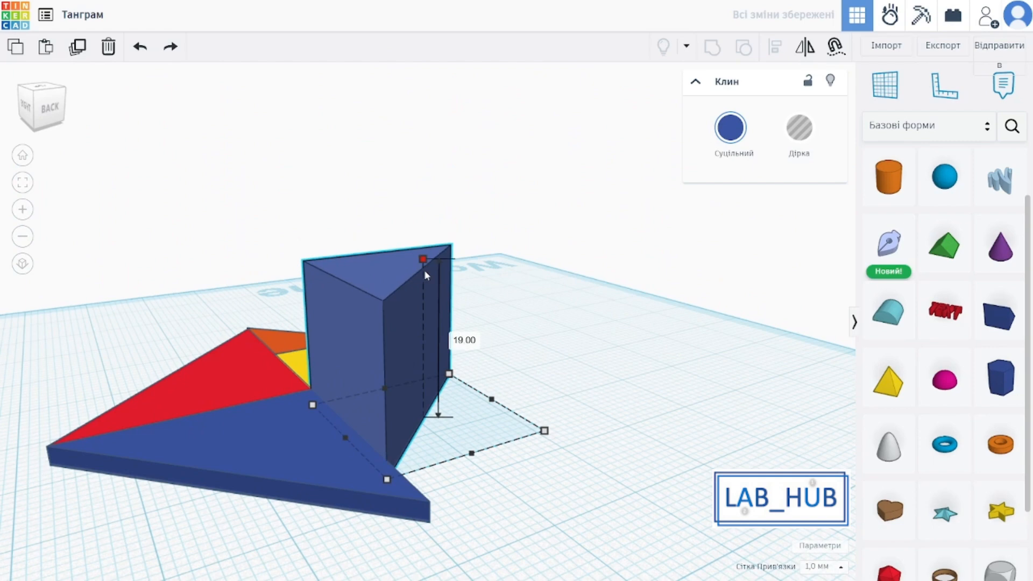
left_click_drag(425, 275, 427, 382)
right_click_drag(494, 359, 480, 391)
scroll(486, 327, "up", 2)
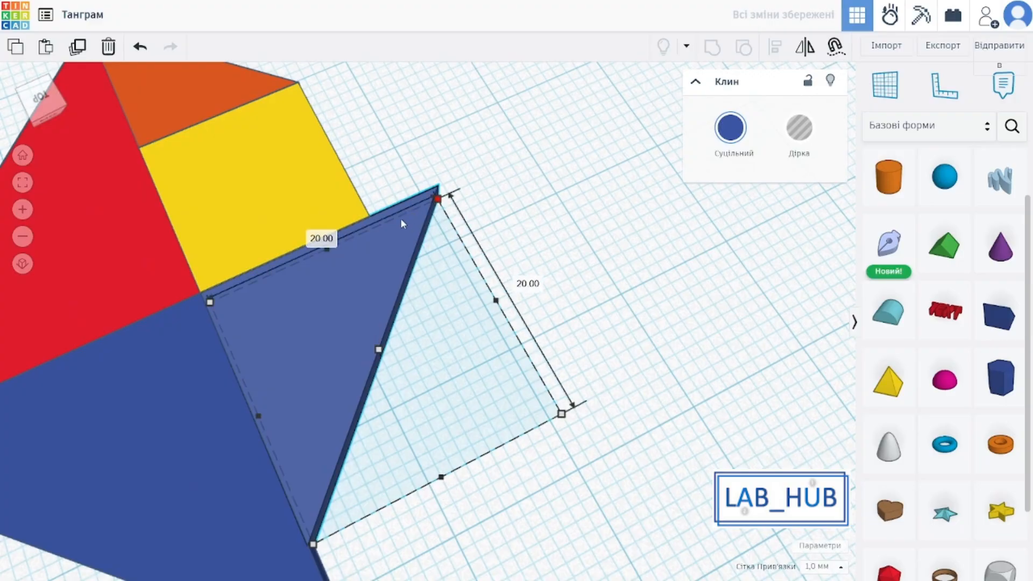
Resize the new flat wedge to about 15 × 15 mm to fit along the yellow square's edge
left_click_drag(572, 394, 454, 404)
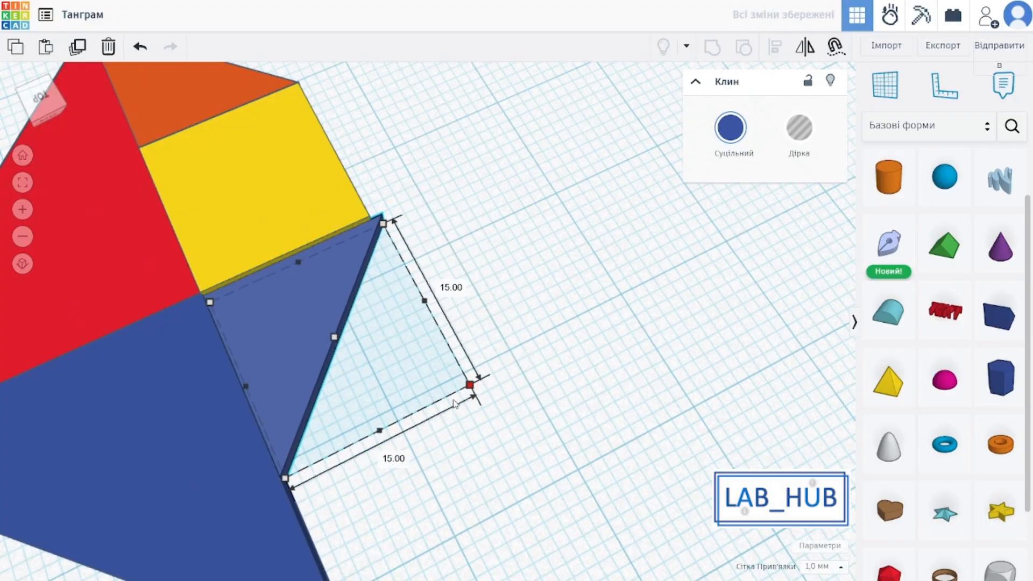
right_click_drag(318, 295, 295, 160)
left_click(481, 166)
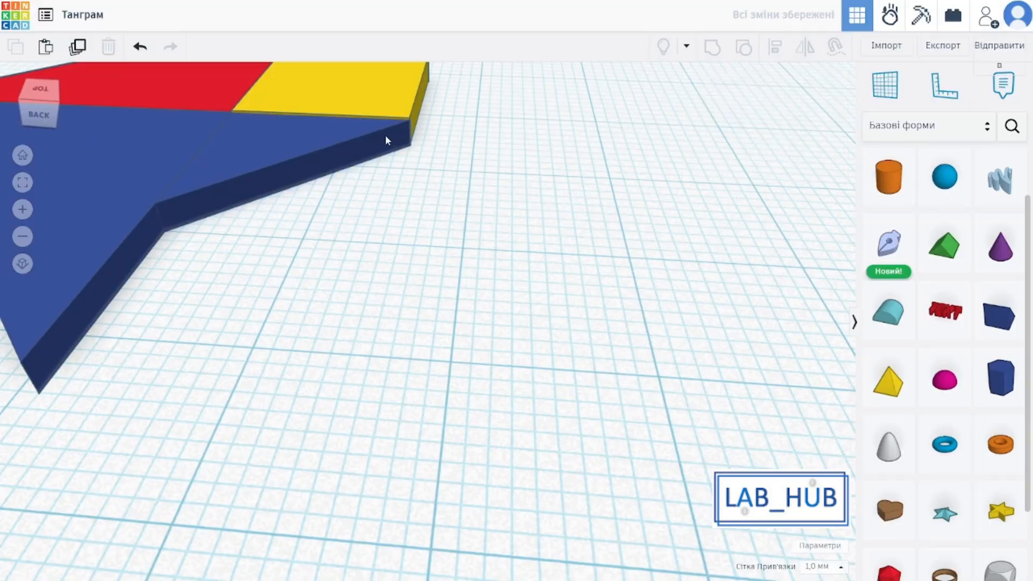
Set the height of the new blue wedge beside the yellow square to 3 mm
scroll(385, 140, "down", 3)
right_click_drag(399, 142, 475, 151)
middle_click_drag(475, 151, 501, 446)
left_click(367, 256)
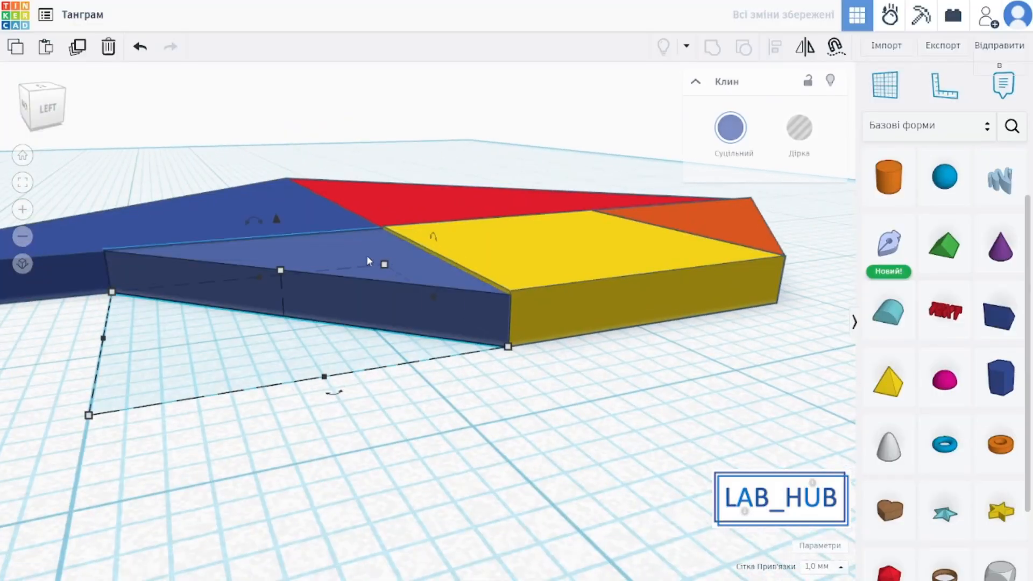
left_click_drag(281, 263, 279, 255)
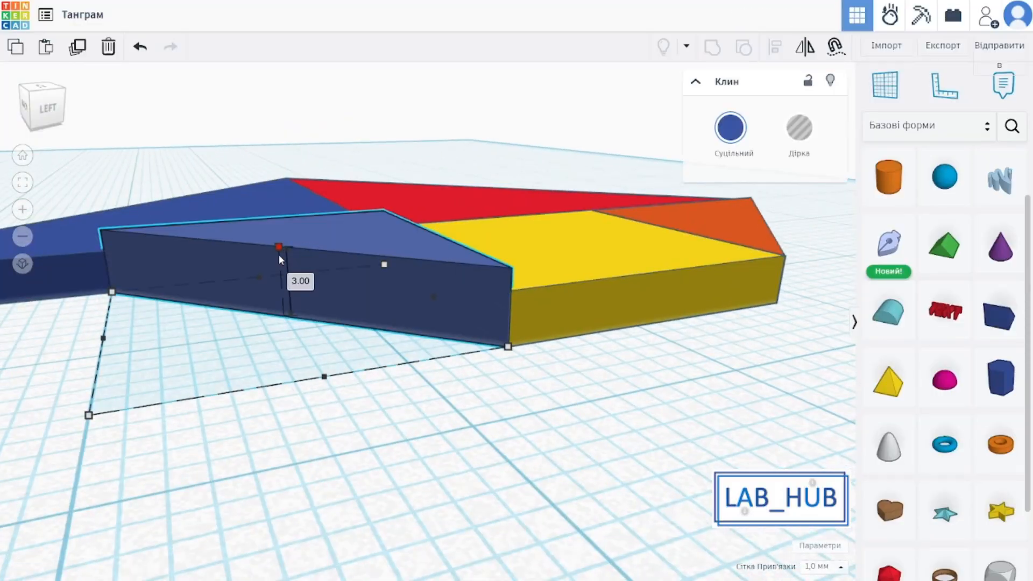
Undo the small blue wedge's last height change and set the yellow square's height to 2 mm
key("ctrl+z")
left_click(584, 291)
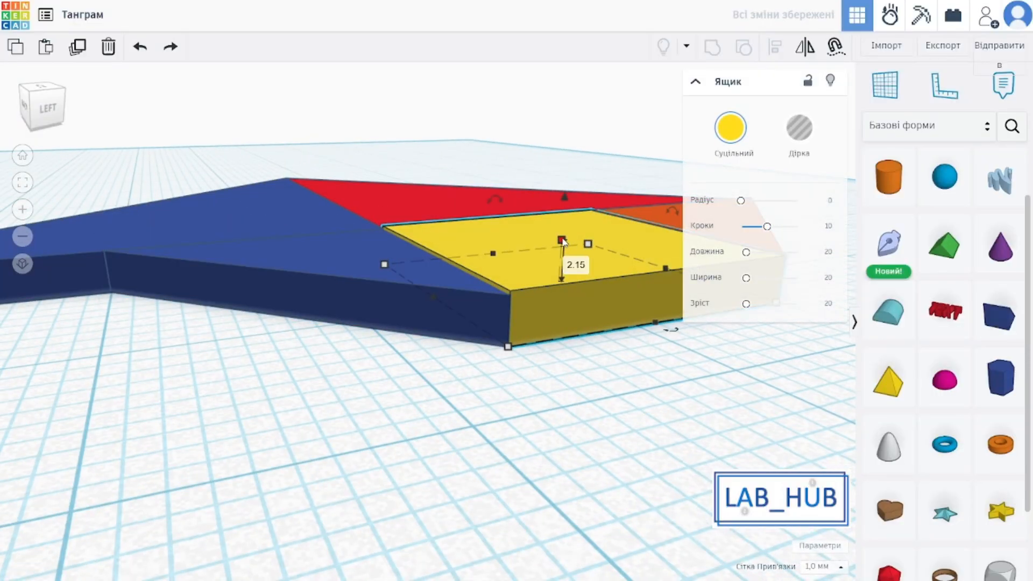
left_click_drag(563, 197, 561, 214)
right_click_drag(586, 370, 515, 382)
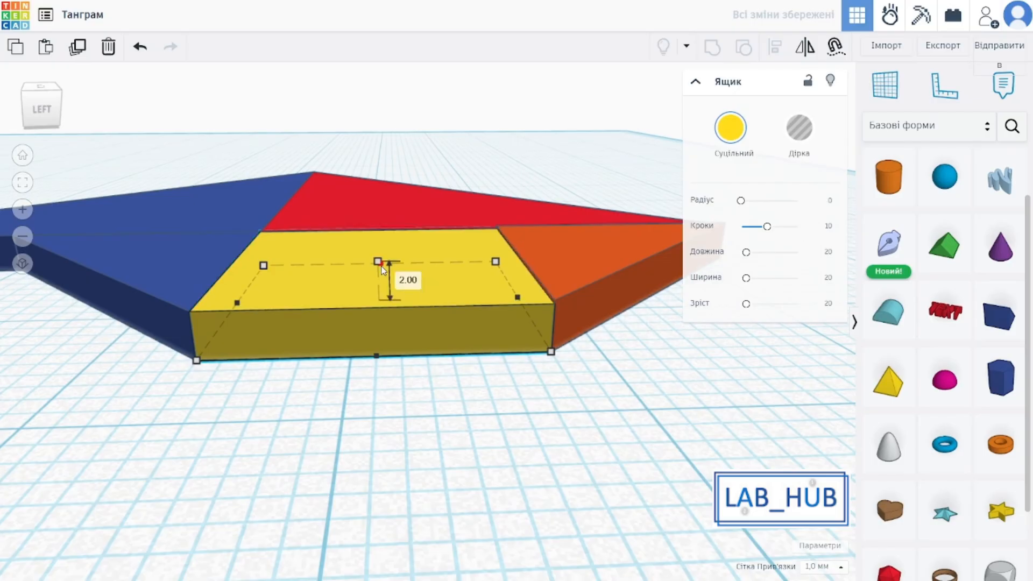
right_click_drag(408, 394, 484, 290)
Lower the height of the small orange triangle to match the yellow square
left_click(562, 228)
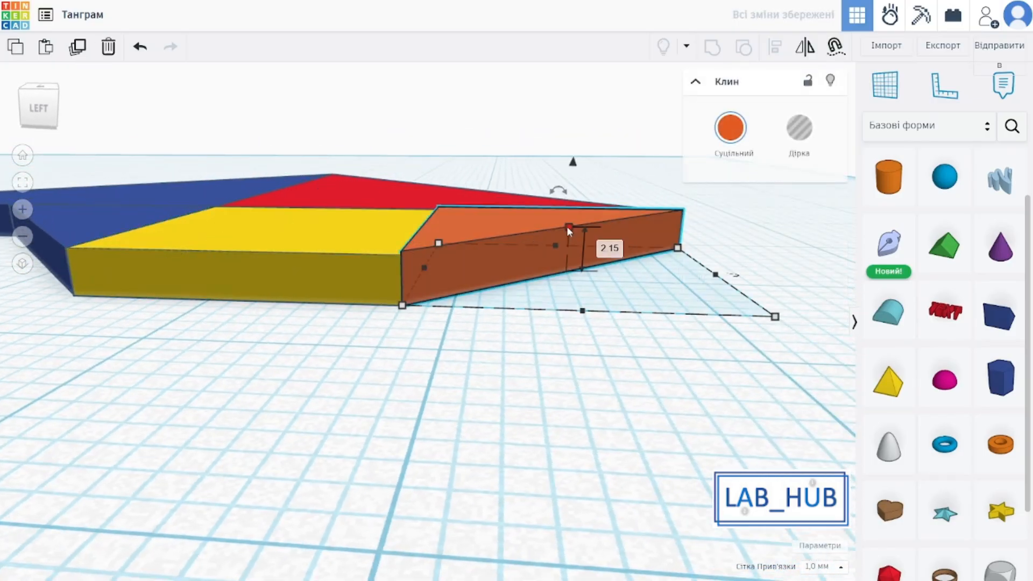
left_click_drag(570, 229, 568, 234)
left_click(480, 320)
right_click_drag(481, 323, 334, 279)
Recolor the small blue triangle beside the yellow square green
left_click(474, 349)
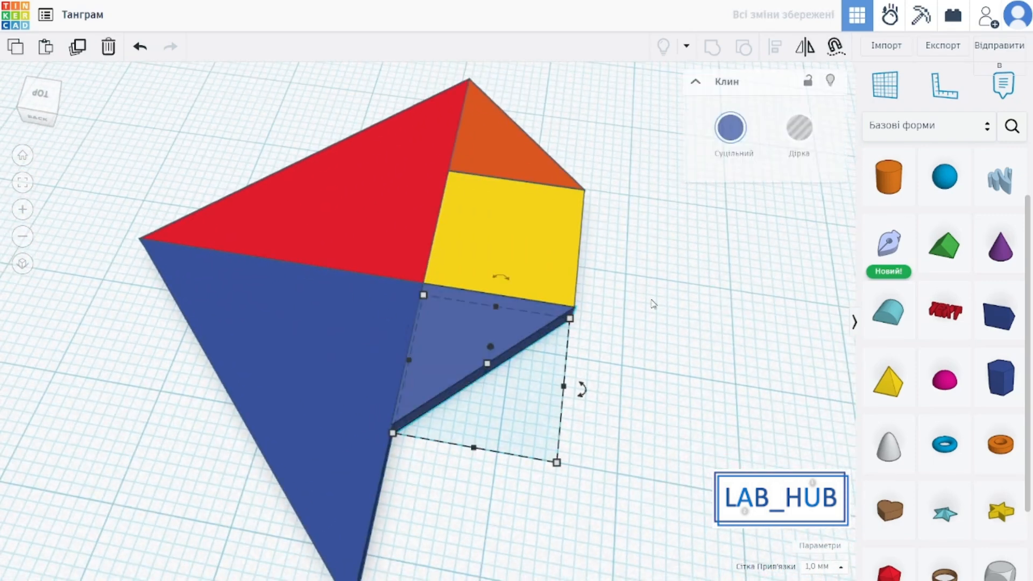
left_click(729, 127)
left_click(666, 258)
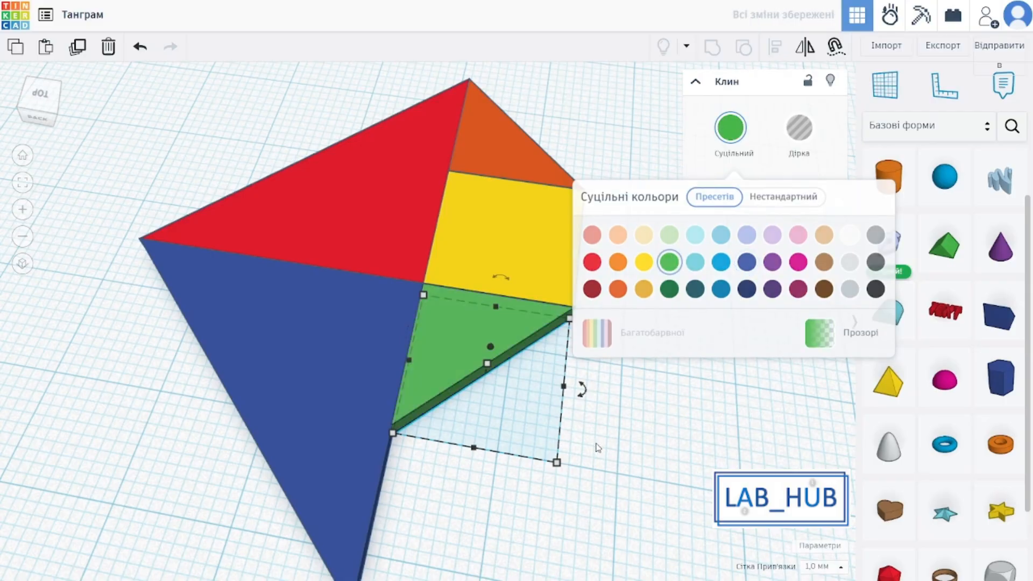
left_click(640, 458)
Raise the green triangle off the workplane, above the other tangram pieces
scroll(640, 458, "down", 1)
scroll(638, 463, "down", 2)
middle_click_drag(634, 468, 507, 369)
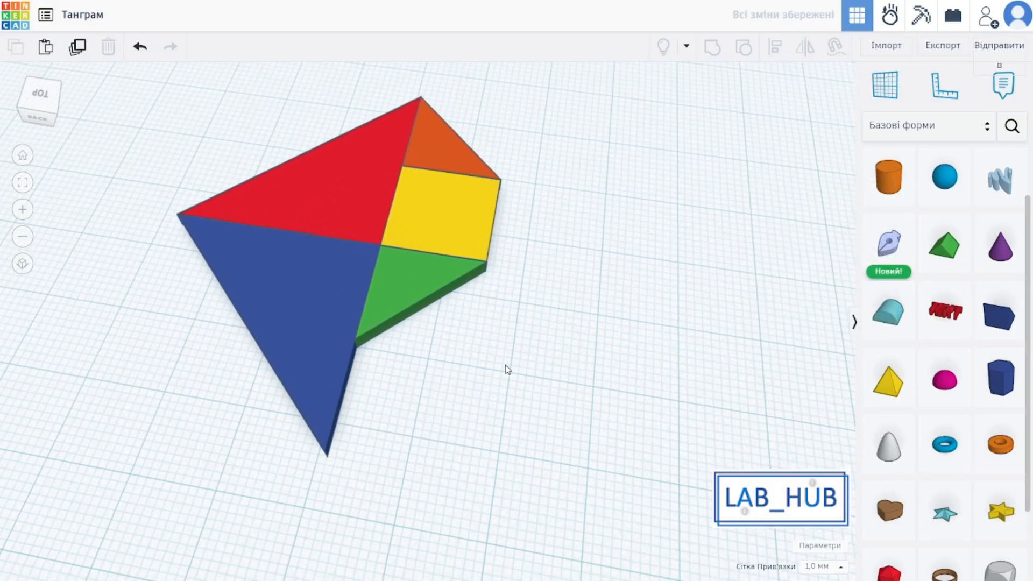
scroll(493, 352, "up", 2)
scroll(577, 317, "down", 1)
scroll(691, 322, "down", 1)
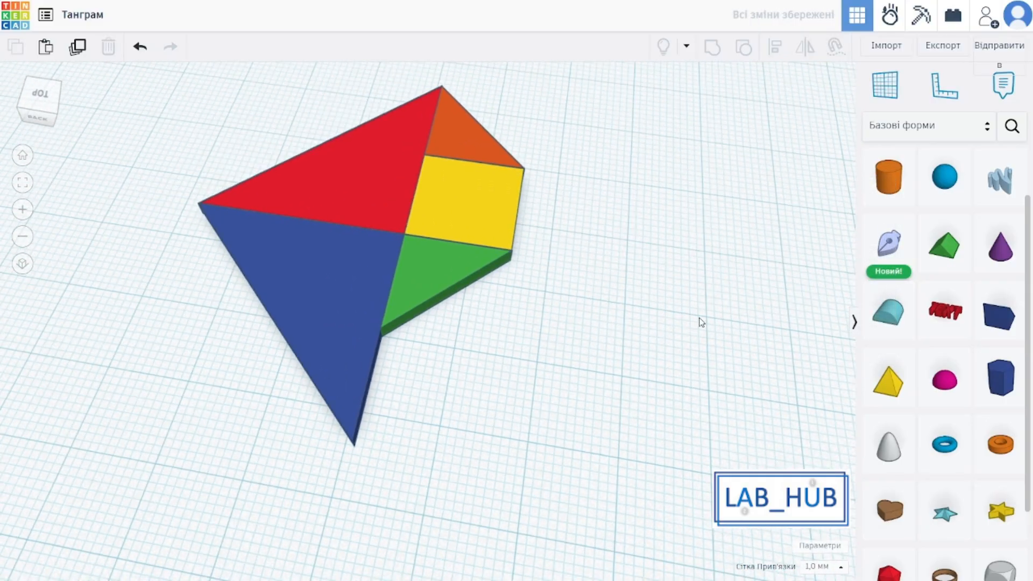
left_click(381, 326)
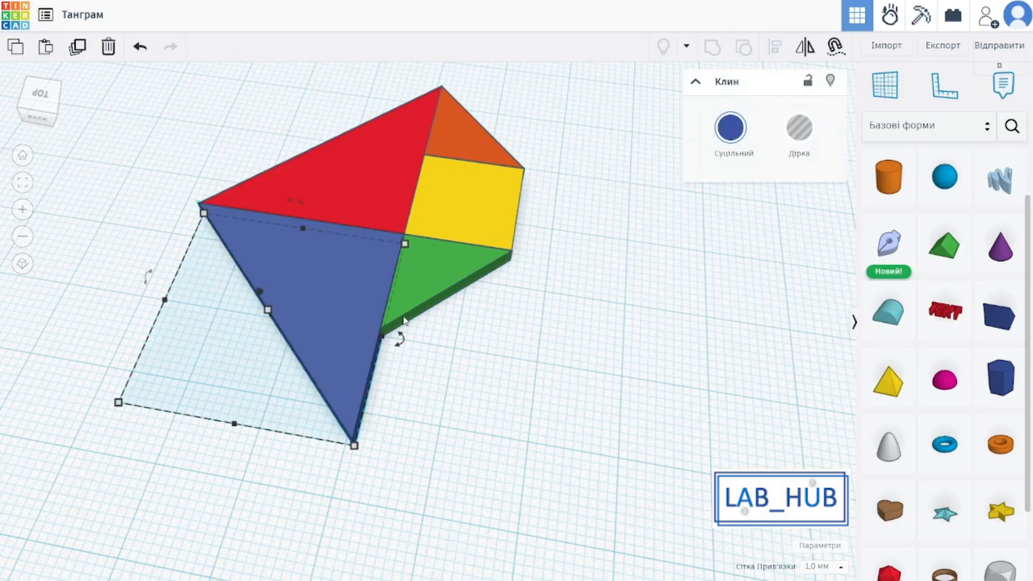
left_click(418, 301)
right_click_drag(498, 312, 474, 247)
left_click_drag(456, 287, 452, 253)
Place a copy of the large blue triangle at workplane level beneath the green triangle, rotated 90°
left_click_drag(495, 310, 592, 352)
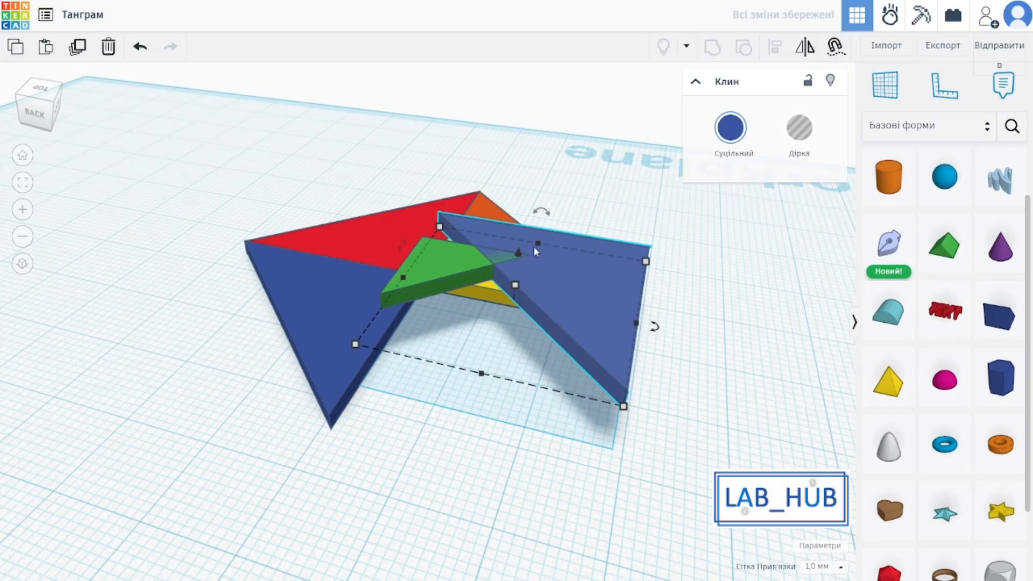
left_click_drag(517, 254, 513, 298)
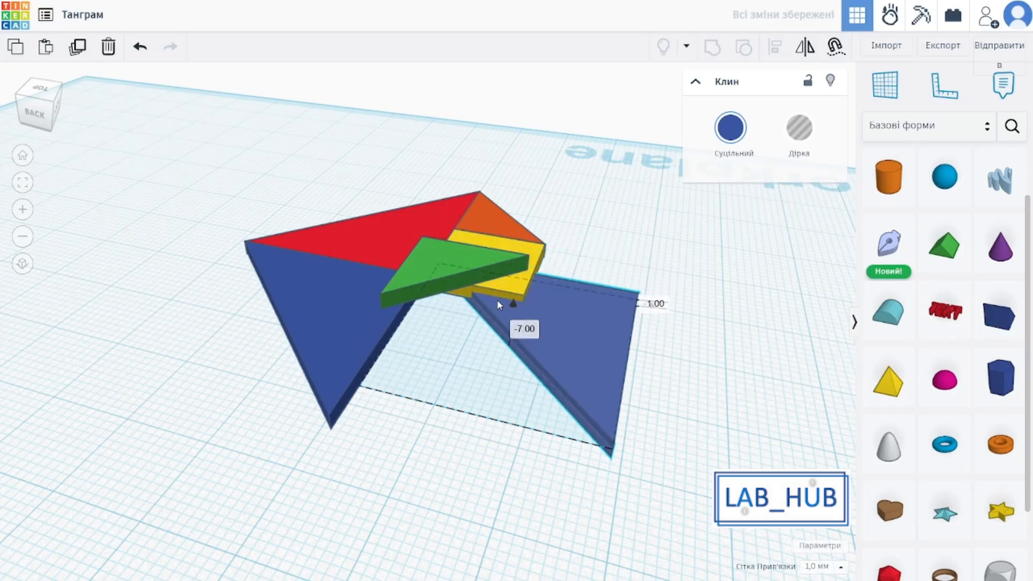
right_click_drag(614, 311, 634, 395)
left_click_drag(575, 349, 563, 411)
left_click_drag(627, 398, 546, 245)
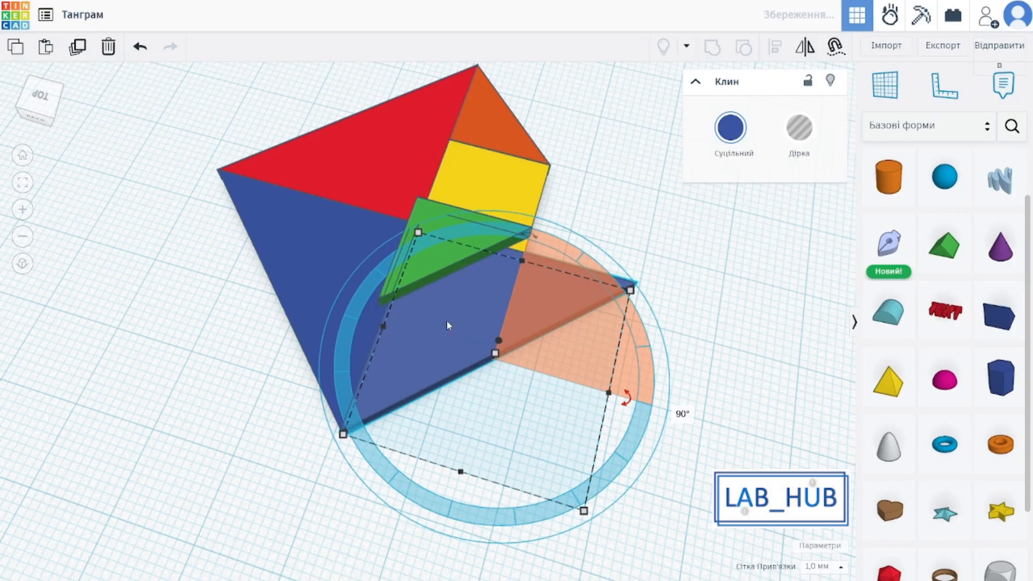
Copy the green triangle as a hole and lower the copy into the blue triangle directly below the original
scroll(448, 350, "up", 3)
left_click(416, 196)
right_click_drag(505, 279, 561, 280)
key("ctrl+c")
key("ctrl+v")
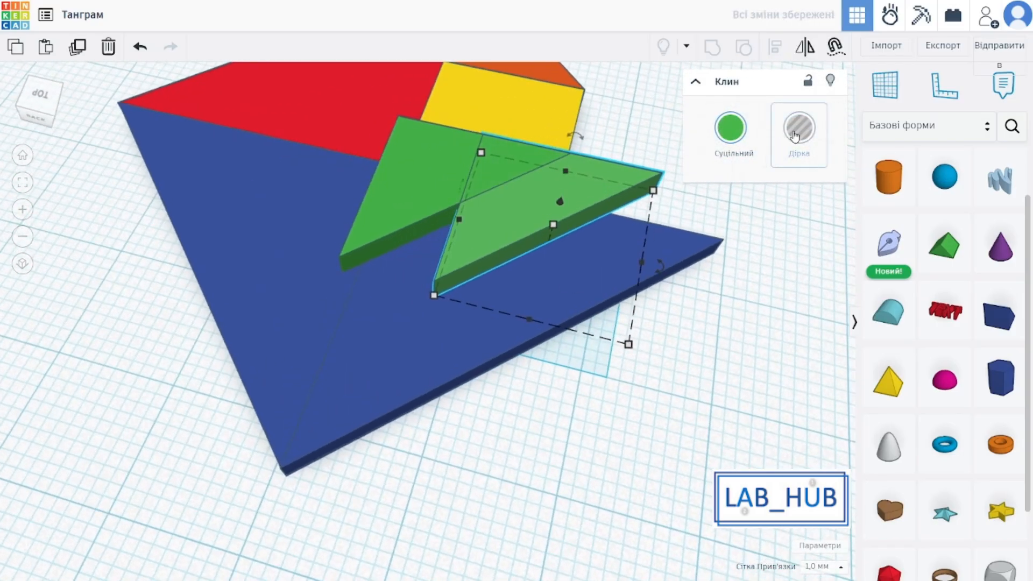
left_click(794, 136)
left_click_drag(477, 253, 384, 232)
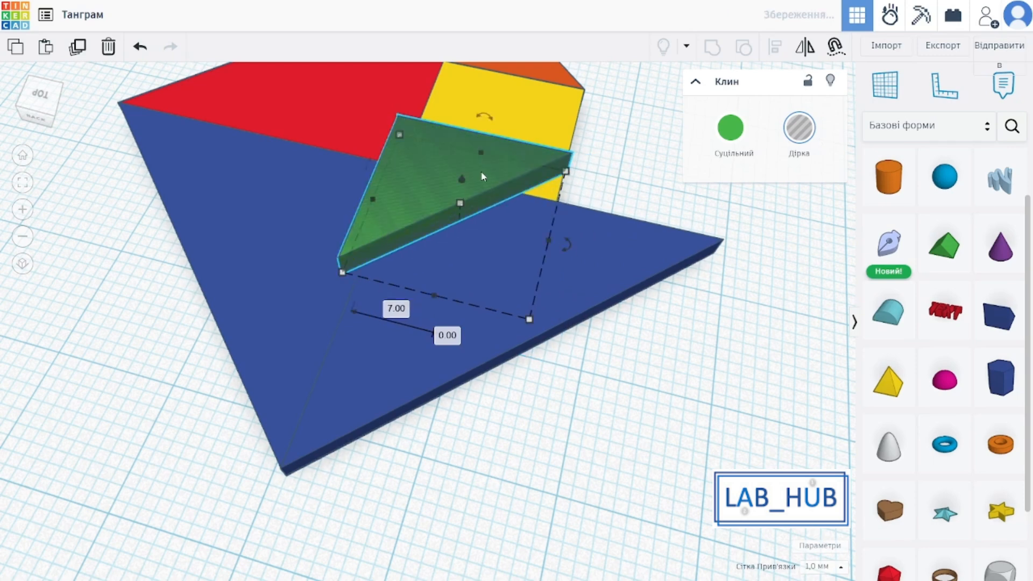
left_click_drag(461, 176, 462, 228)
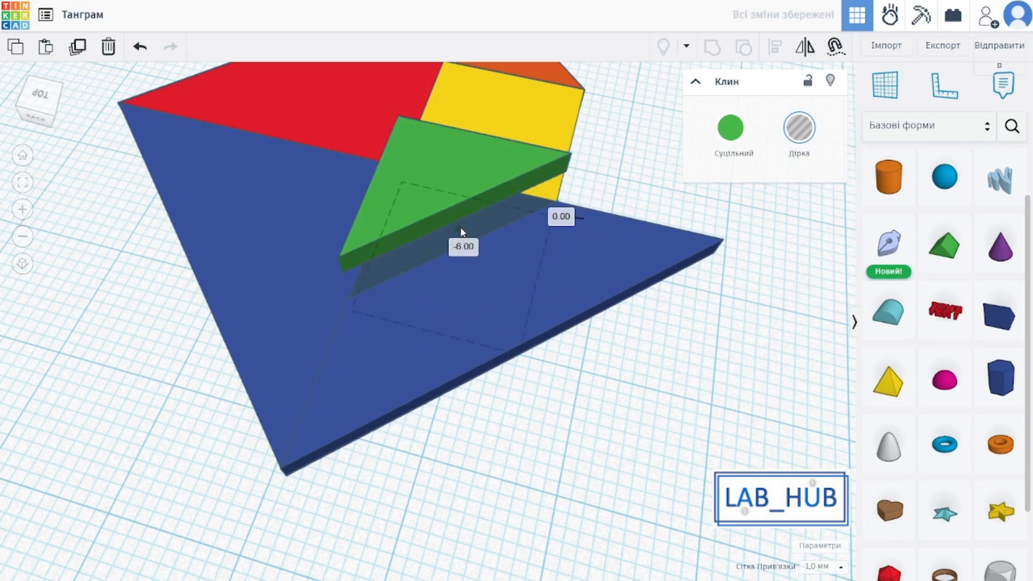
scroll(703, 299, "up", 3)
scroll(685, 313, "down", 3)
left_click(693, 317)
Add a box hole over the outer tip of the copied blue triangle and reduce its height to about 5 mm
scroll(843, 262, "down", 1)
scroll(898, 373, "down", 1)
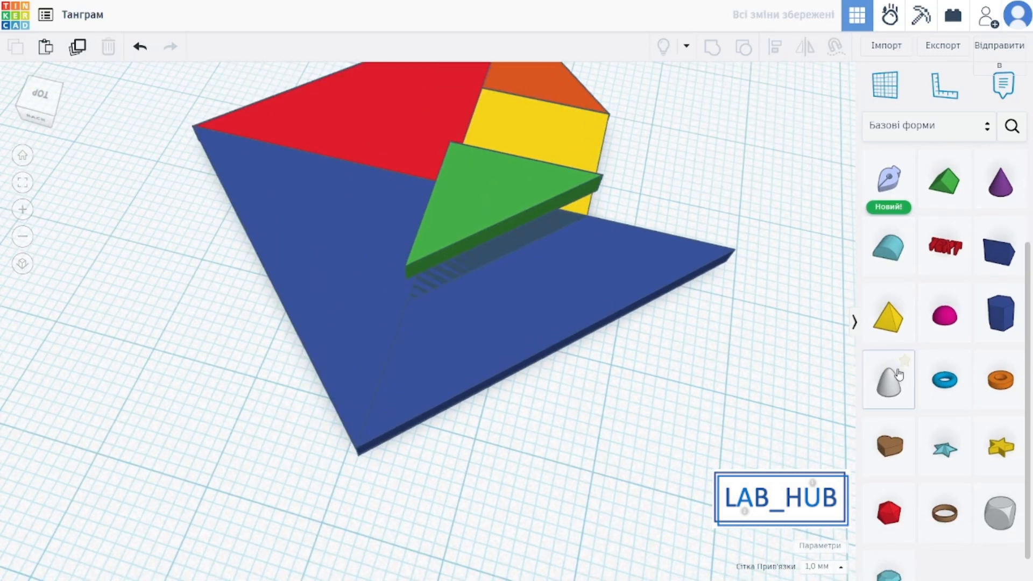
scroll(898, 374, "up", 1)
scroll(893, 334, "down", 1)
scroll(888, 302, "up", 2)
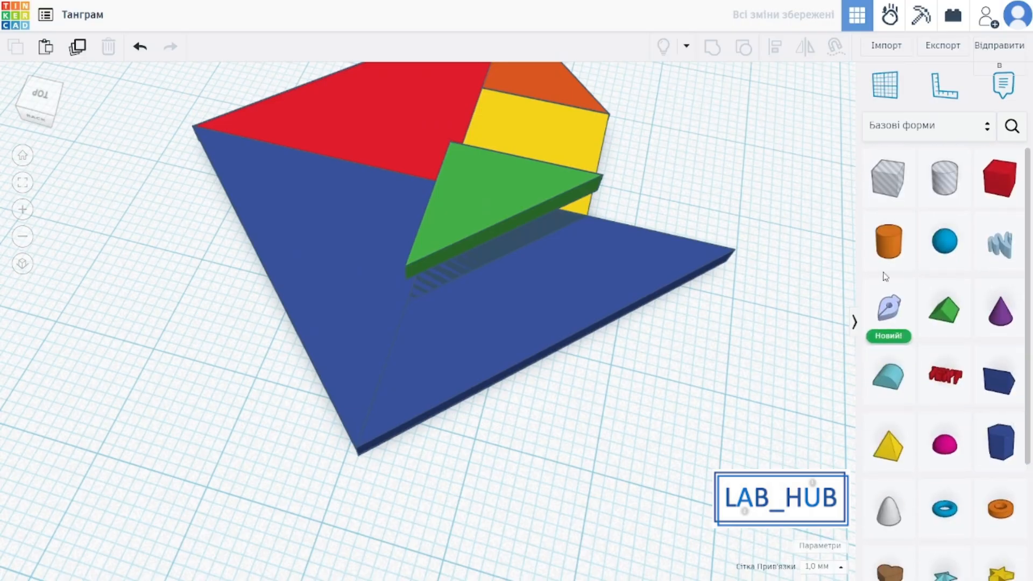
left_click_drag(997, 196, 715, 332)
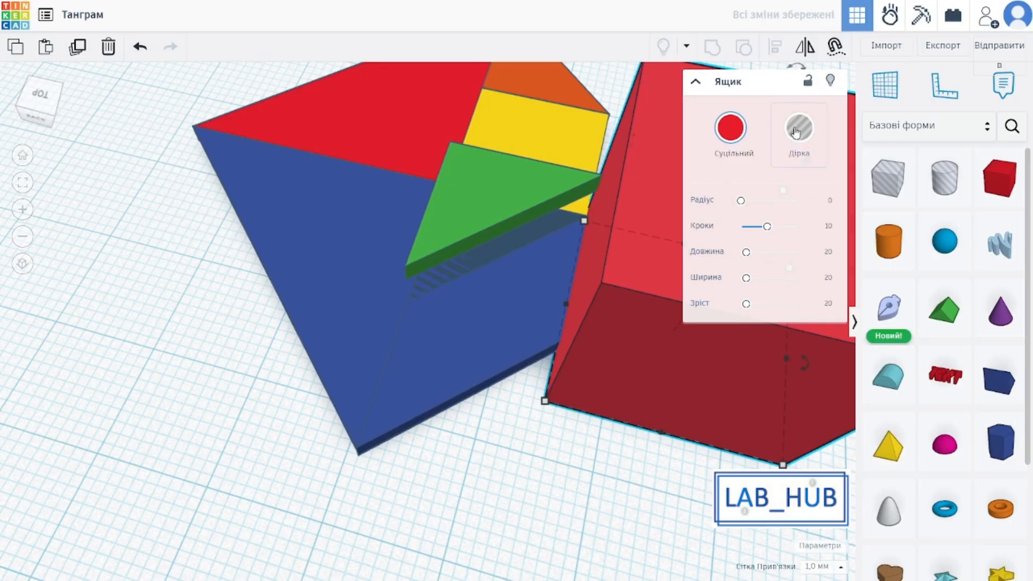
left_click(795, 131)
right_click_drag(526, 350, 181, 257)
scroll(182, 258, "down", 3)
left_click_drag(140, 96, 147, 277)
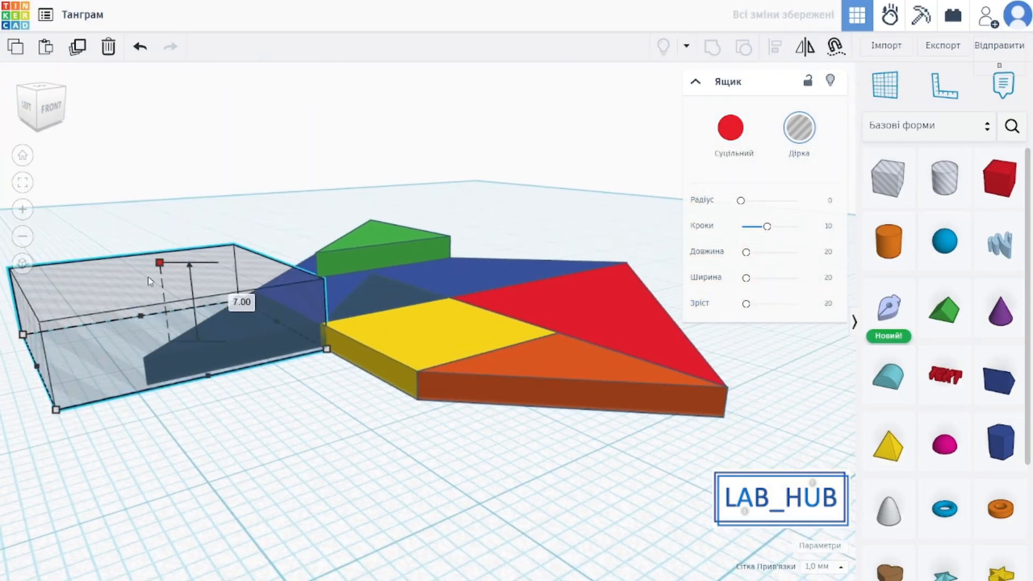
right_click_drag(147, 276, 677, 457)
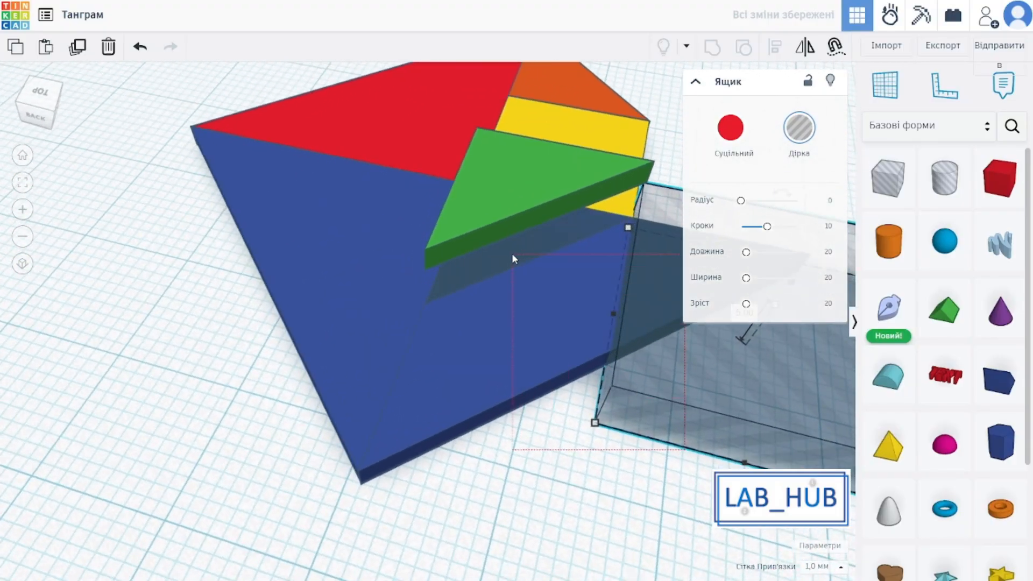
Group the copied blue triangle with the wedge and box holes to cut it into a parallelogram
left_click(541, 290, "shift")
left_click(713, 47)
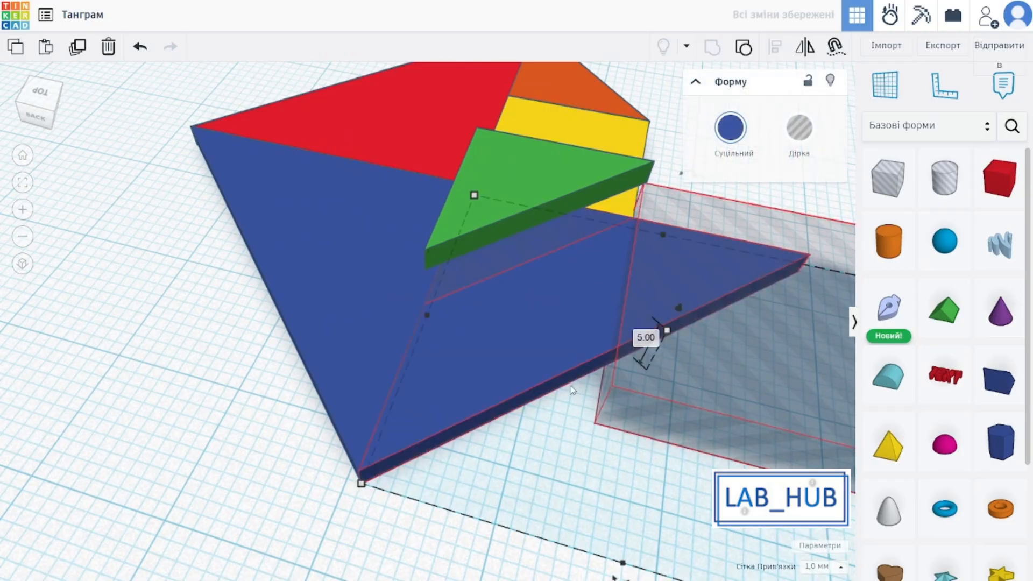
right_click_drag(566, 447, 602, 376)
Recolor the new blue parallelogram red
left_click(730, 127)
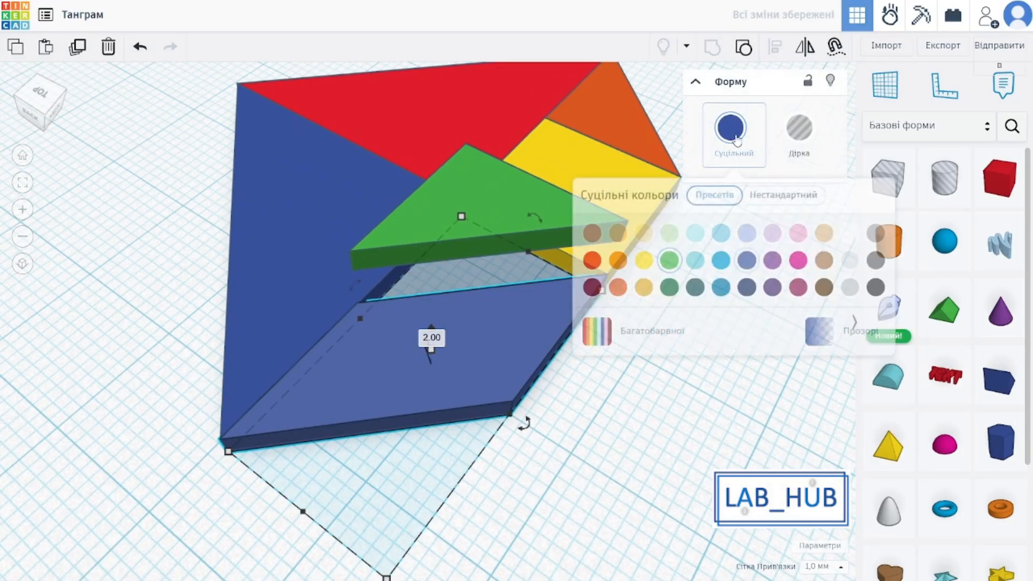
left_click(643, 262)
left_click(626, 293)
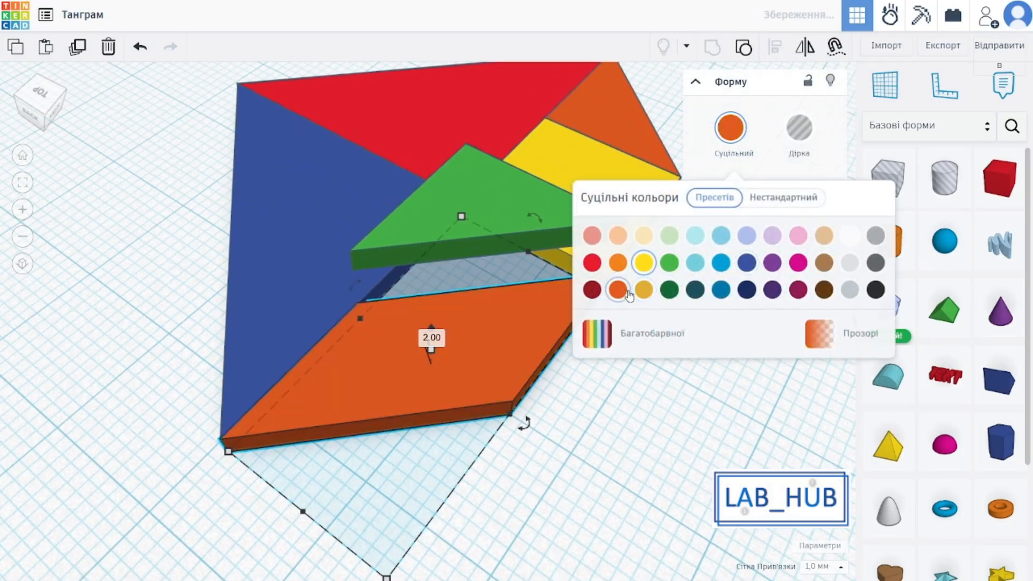
left_click(592, 262)
Lower the green triangle back to the workplane between the yellow square and the red parallelogram
left_click(484, 201)
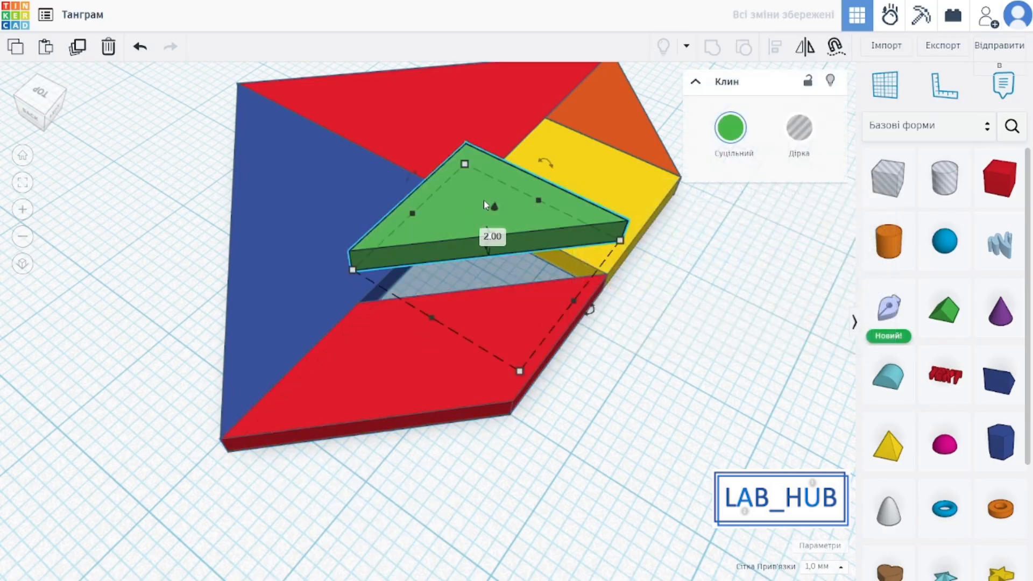
left_click_drag(495, 208, 492, 233)
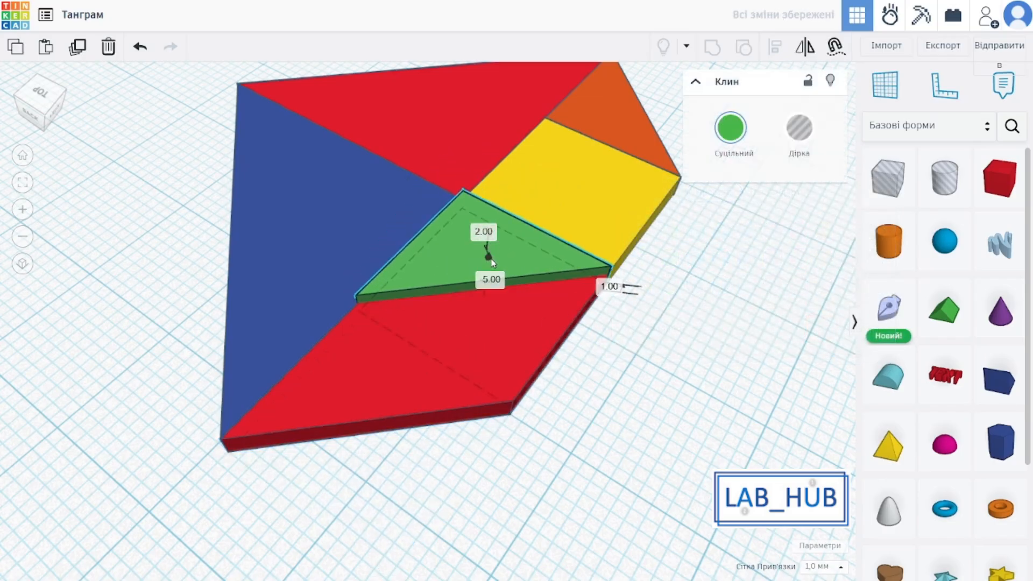
left_click(635, 376)
right_click_drag(636, 376, 733, 401)
middle_click_drag(733, 402, 634, 402)
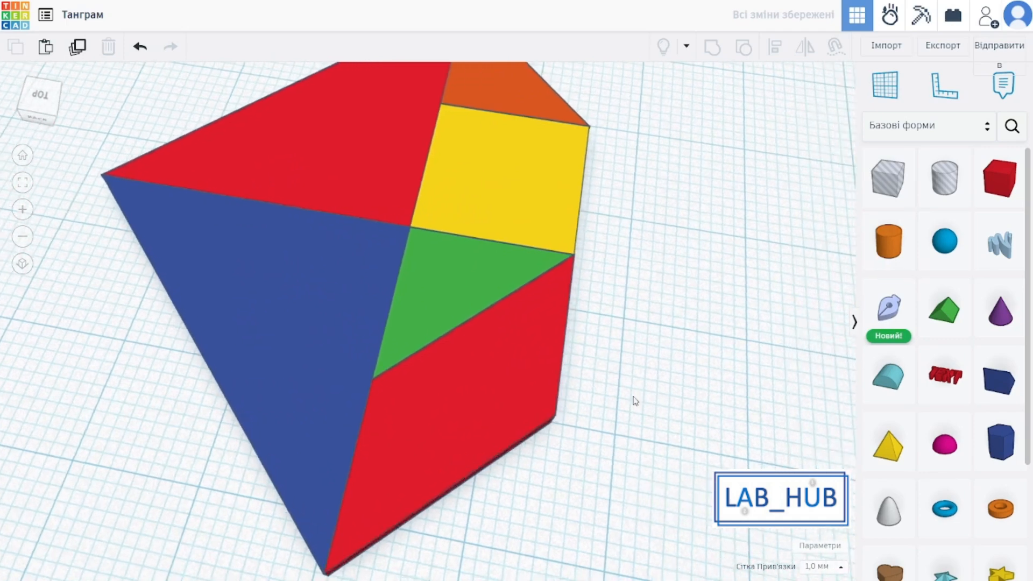
scroll(577, 392, "down", 2)
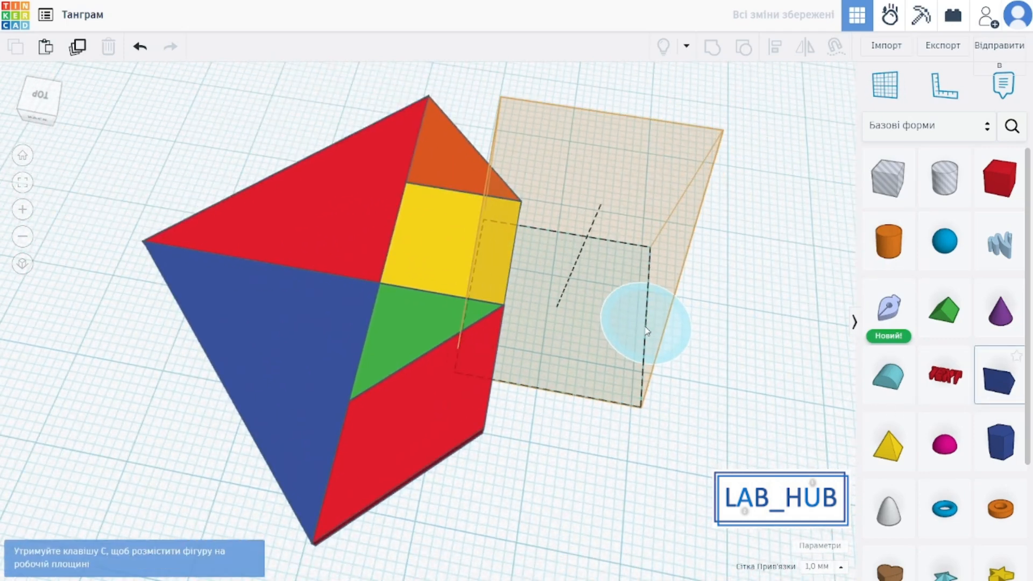
Add a wedge beside the tangram and rotate it to stand on its triangular side
left_click(642, 382)
right_click_drag(647, 312, 675, 209)
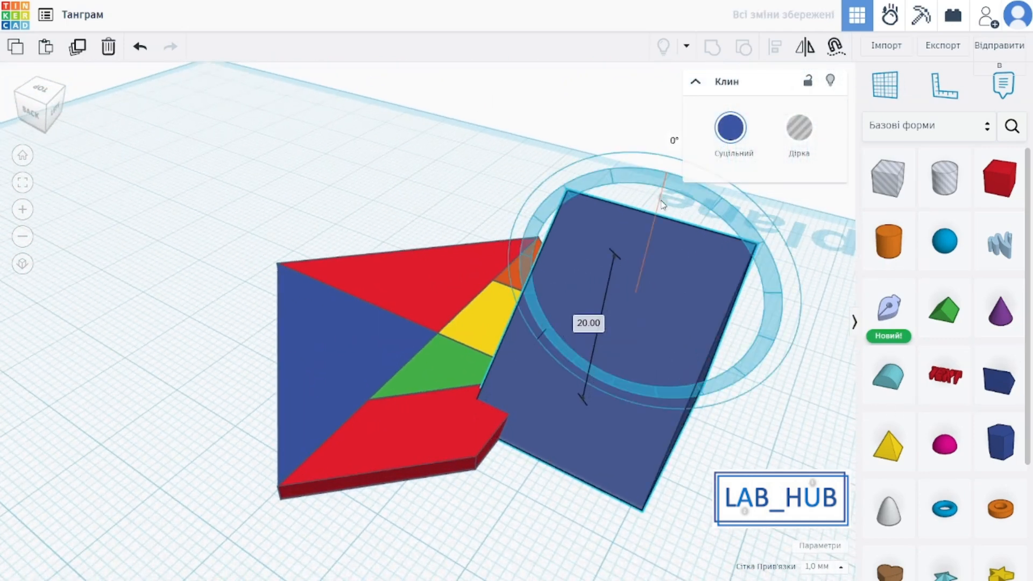
left_click_drag(663, 203, 674, 298)
left_click(733, 291)
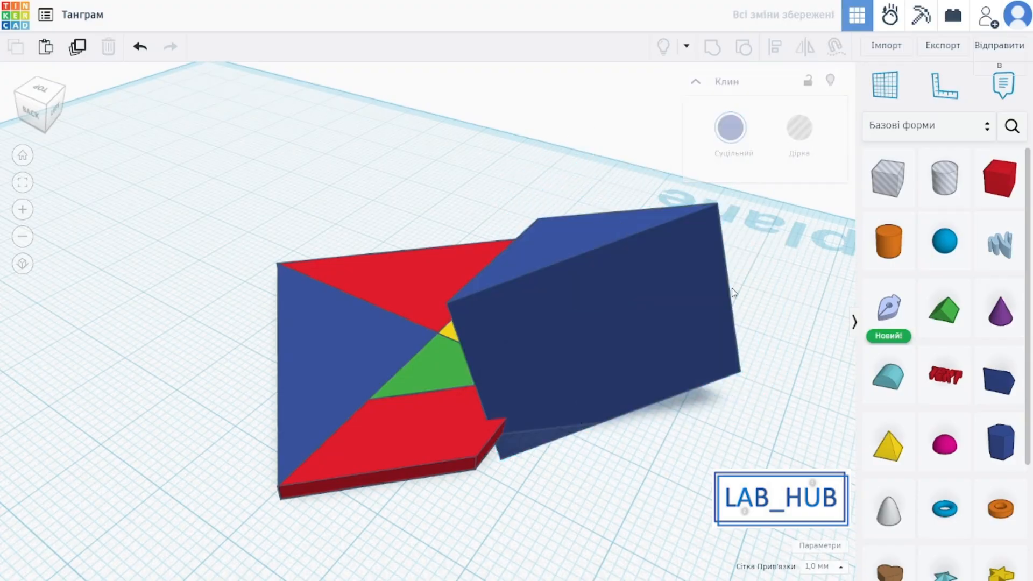
left_click(654, 224)
left_click_drag(666, 170, 714, 223)
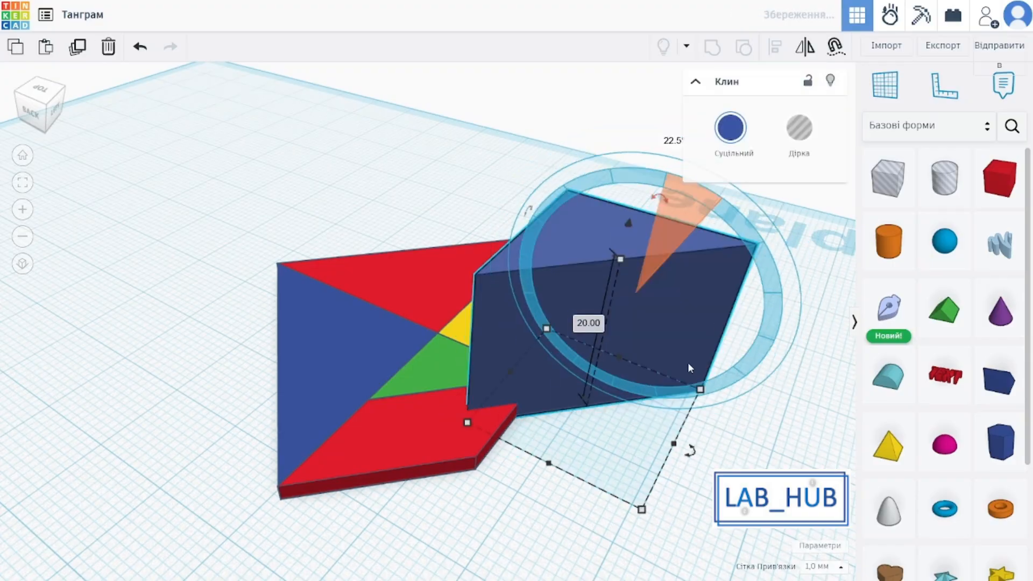
Rotate the new wedge about its vertical axis and move it alongside the yellow square and red parallelogram
left_click(562, 490)
right_click_drag(563, 490, 605, 516)
left_click_drag(597, 323, 627, 367)
right_click_drag(629, 371, 624, 430)
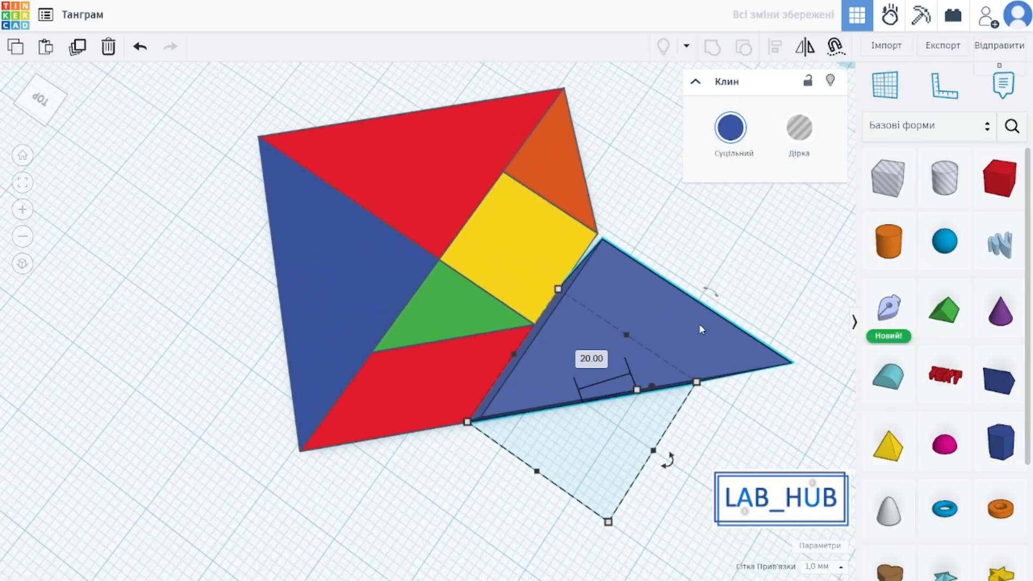
left_click_drag(668, 460, 506, 469)
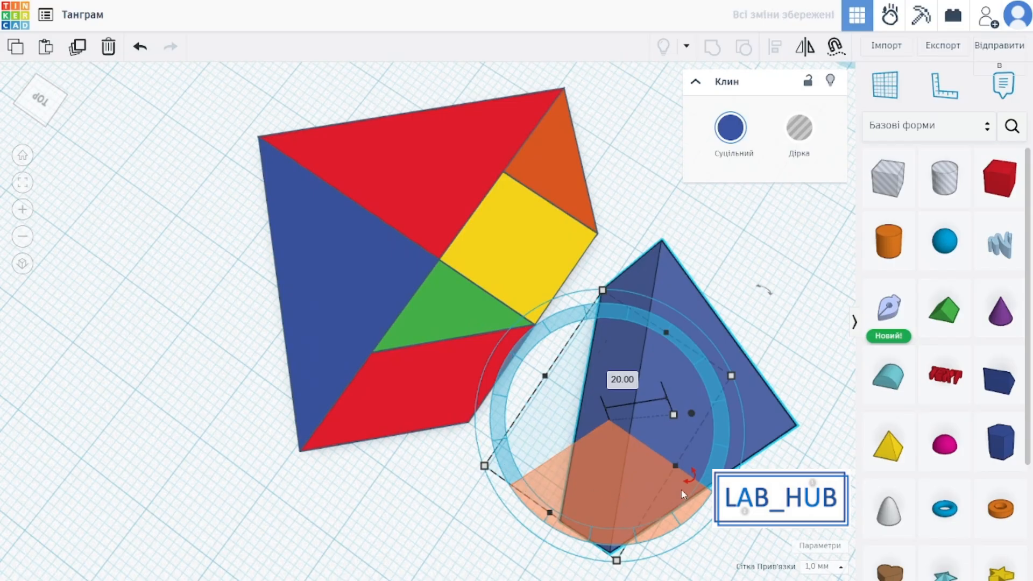
left_click_drag(682, 494, 646, 452)
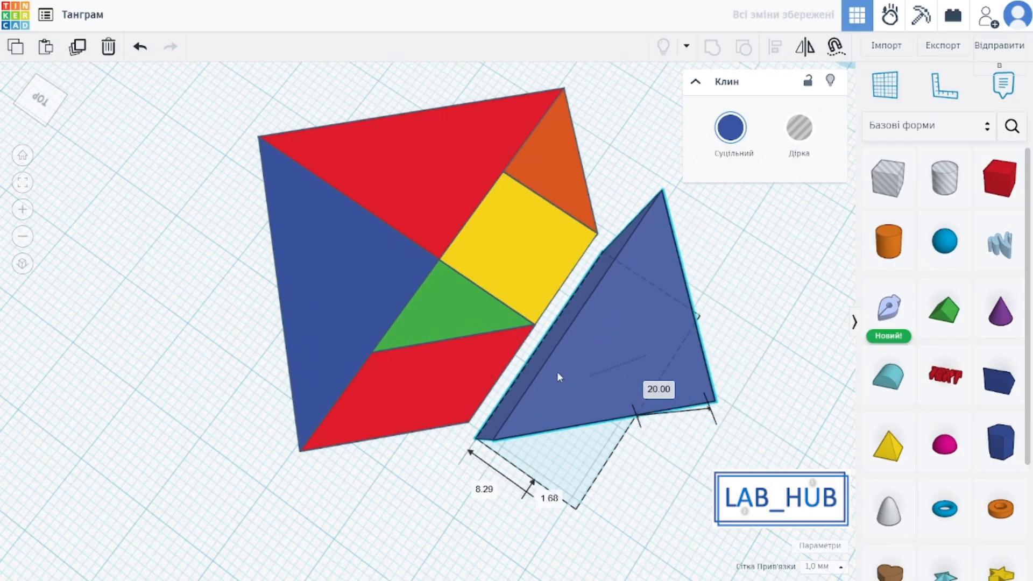
Flatten the new wedge to the thickness of the other pieces and nudge it into line with the tangram's outer edges
right_click_drag(547, 364, 302, 283)
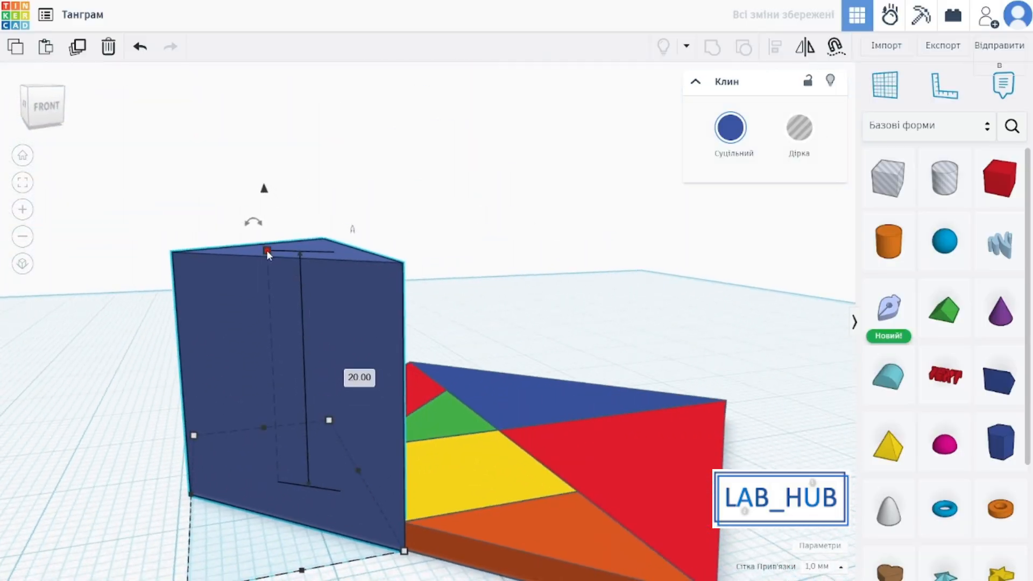
left_click_drag(266, 250, 273, 461)
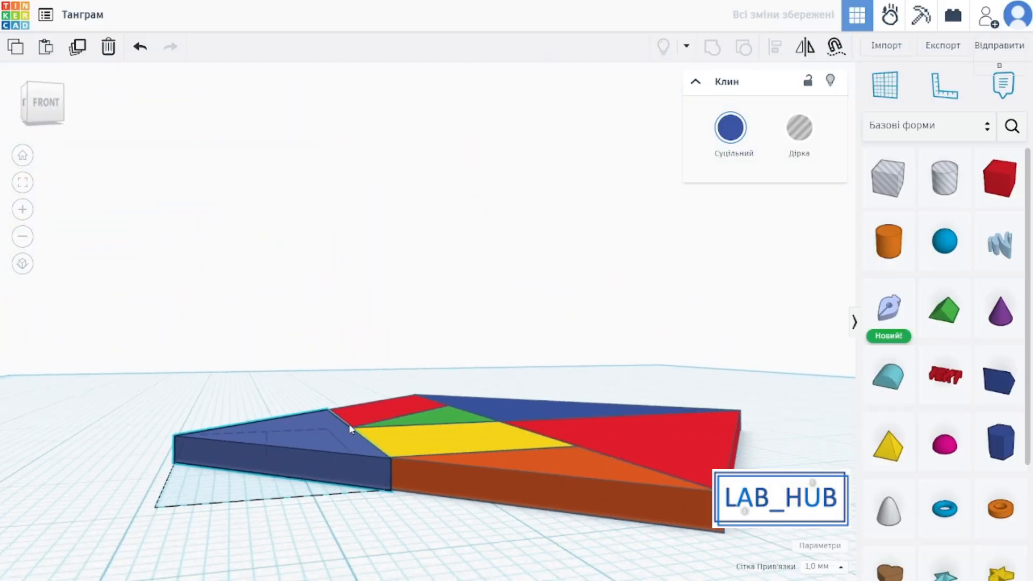
right_click_drag(349, 423, 585, 501)
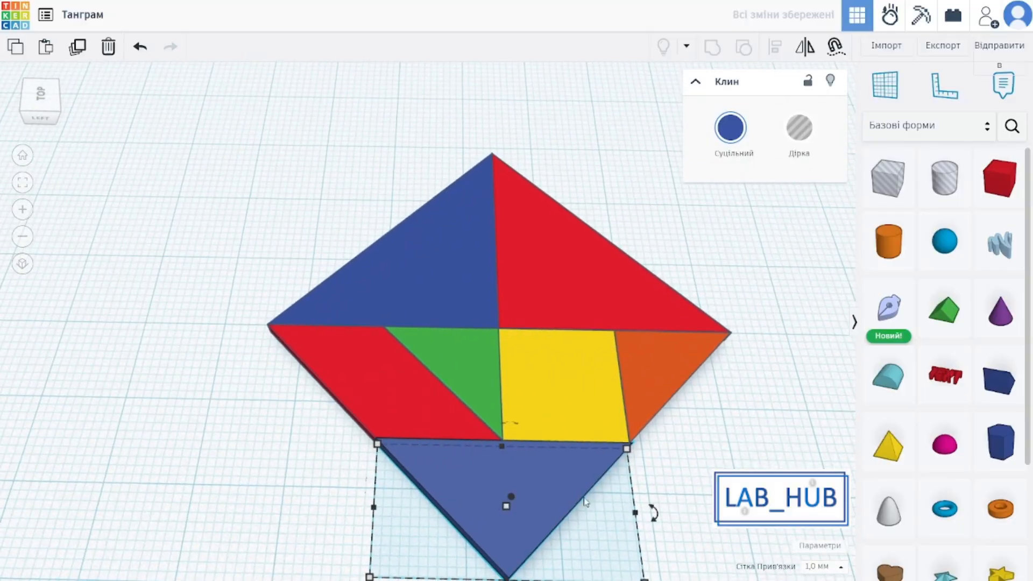
left_click_drag(528, 502, 520, 500)
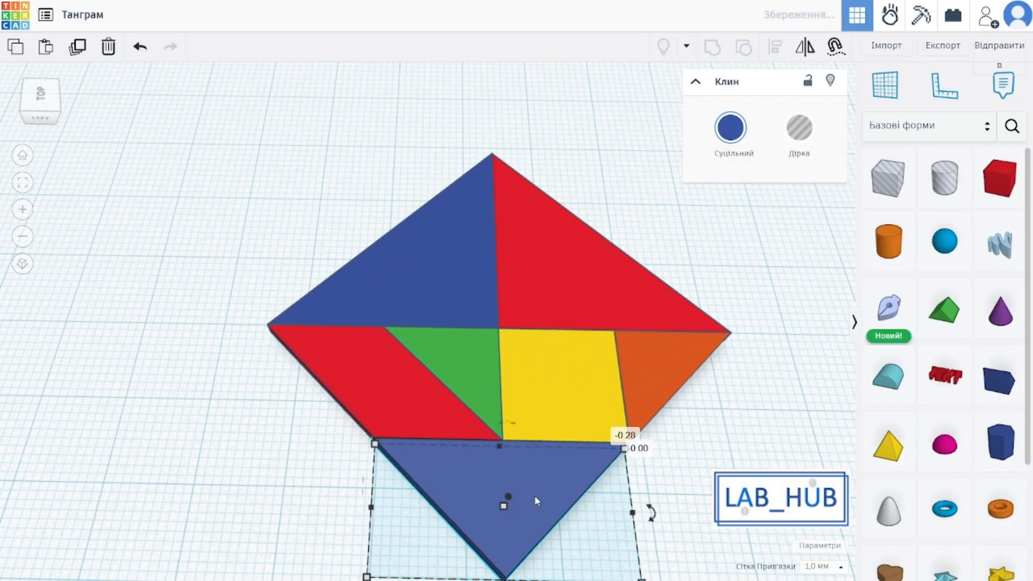
Inspect the assembled tangram square from several angles
left_click(660, 498)
right_click_drag(654, 503, 619, 421)
left_click(542, 422)
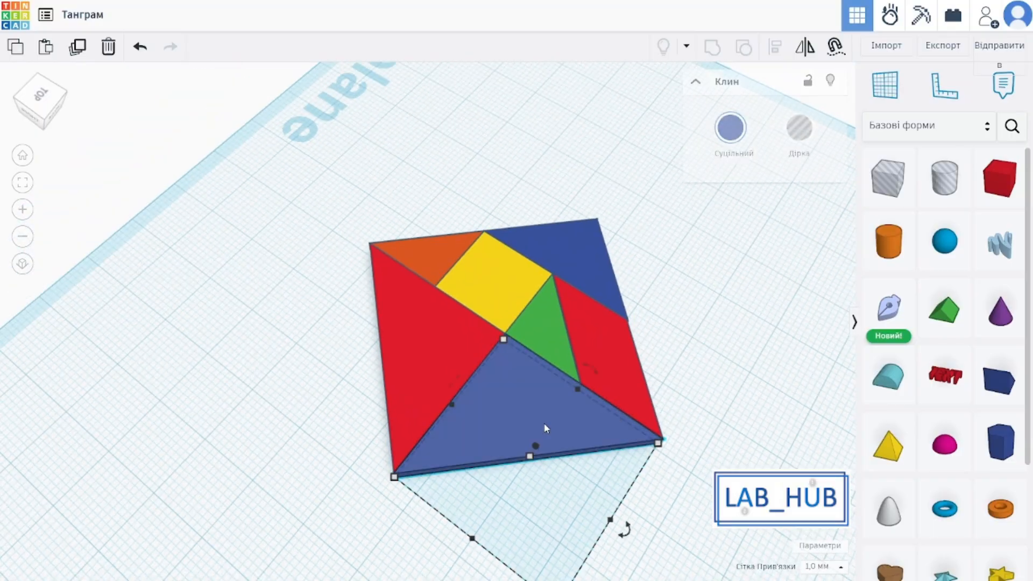
left_click(691, 418)
right_click_drag(690, 419, 681, 409)
scroll(680, 409, "down", 1)
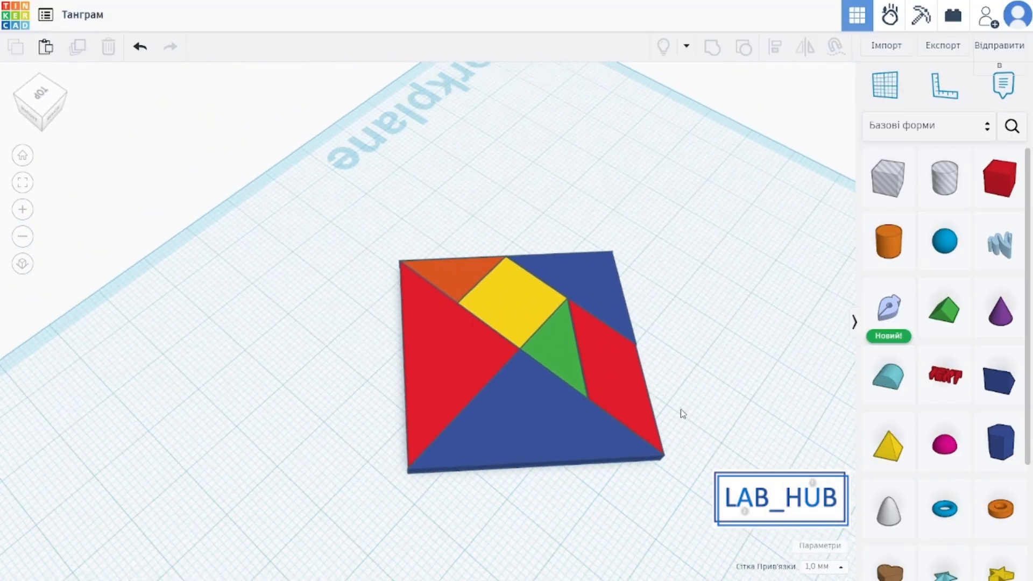
middle_click_drag(682, 413, 624, 342)
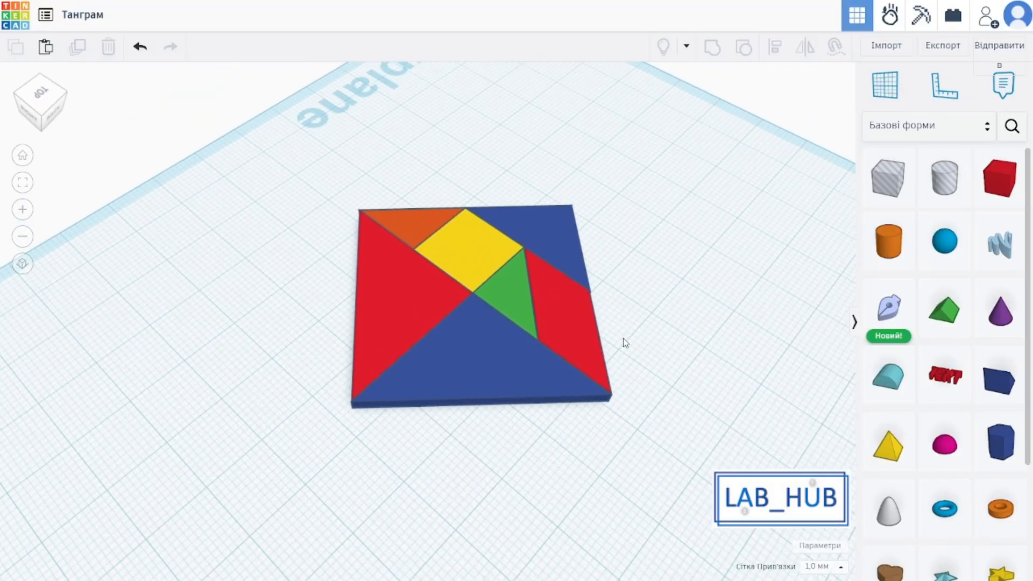